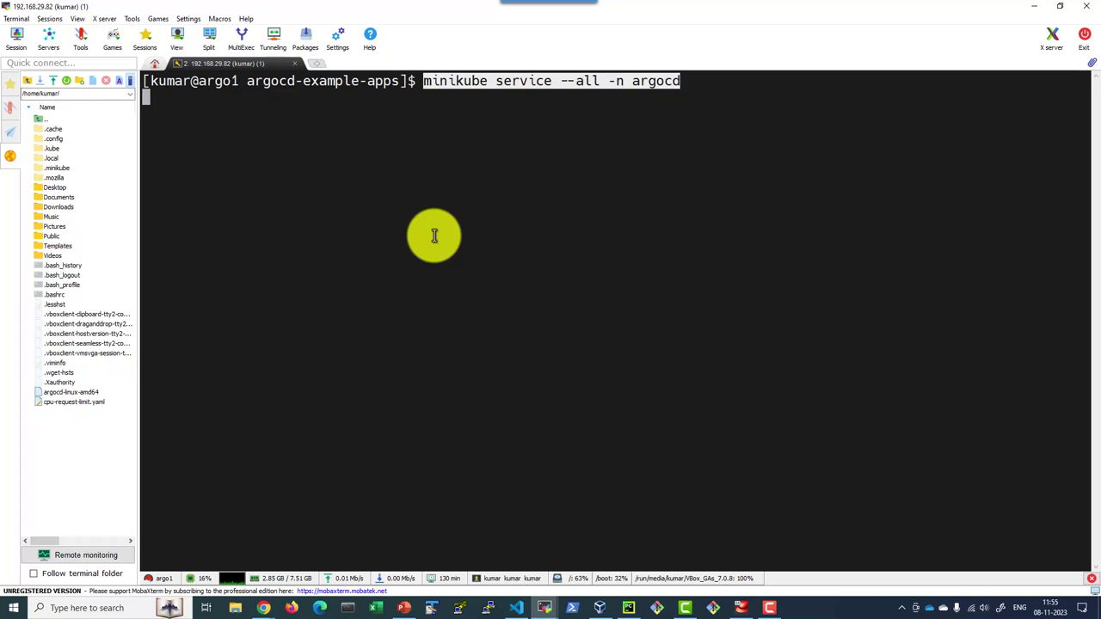
Compare the argocd-server address in the terminal output with the SSH tunnel's forwarding settings and the Argo CD page in Chrome
{"action": "left_click", "coordinate": [434, 237]}
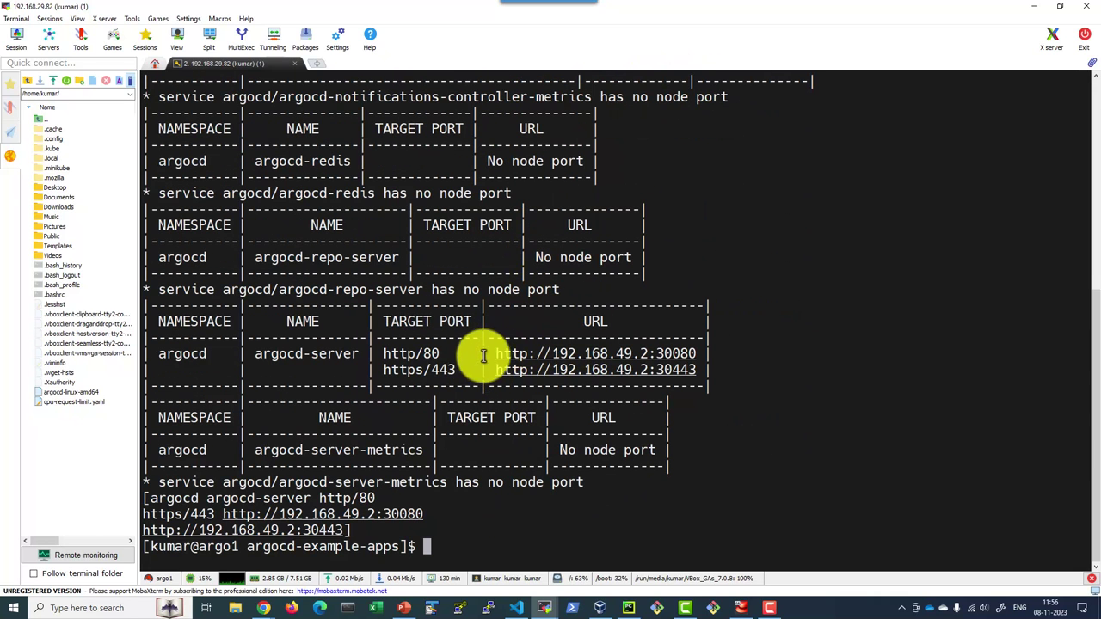
{"action": "left_click_drag", "start_coordinate": [551, 353], "coordinate": [648, 355]}
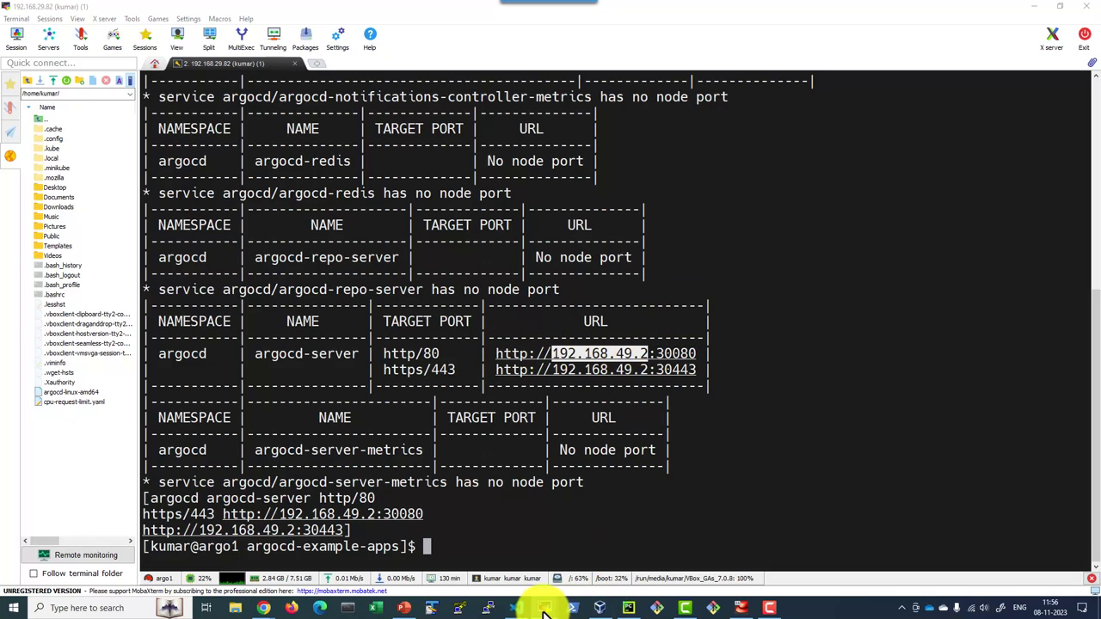
{"action": "mouse_move", "coordinate": [543, 608]}
{"action": "left_click", "coordinate": [585, 568]}
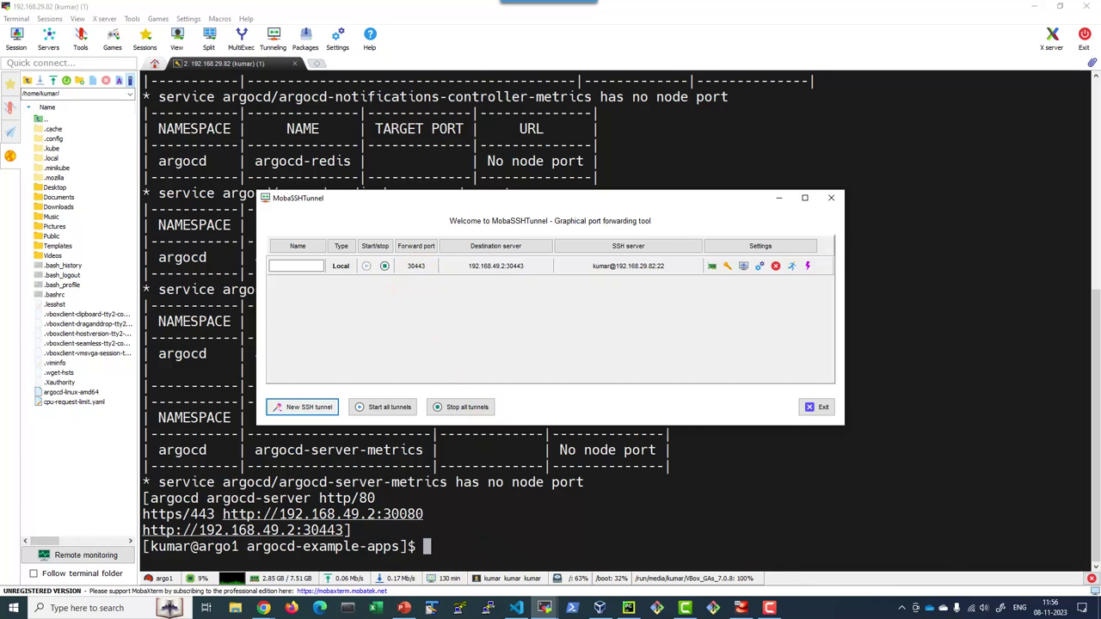
{"action": "left_click", "coordinate": [263, 608]}
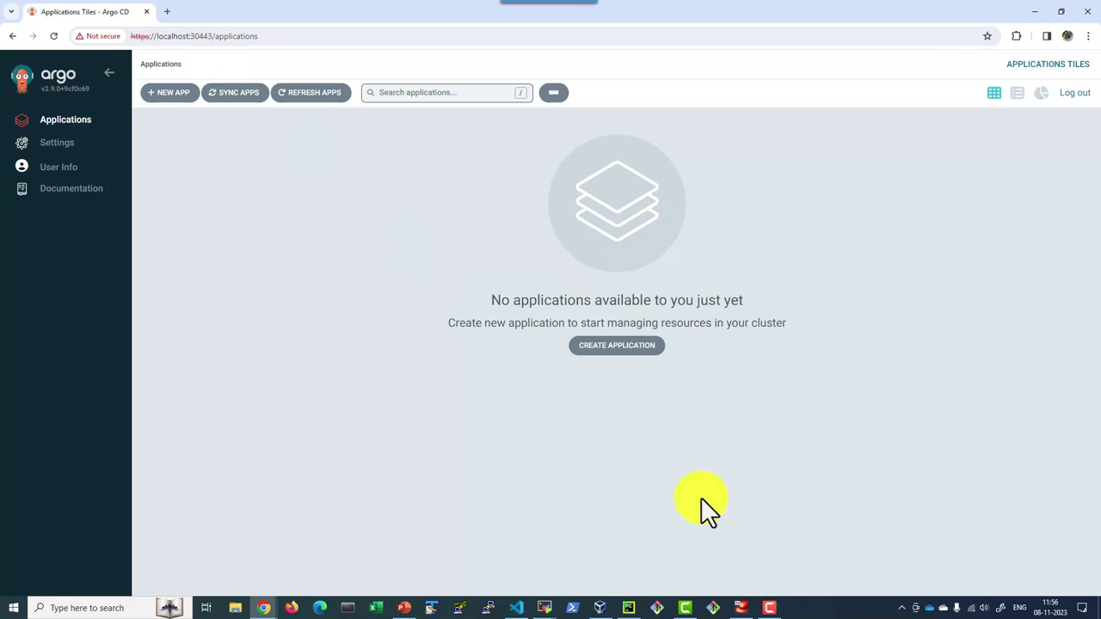
{"action": "mouse_move", "coordinate": [550, 607]}
{"action": "left_click", "coordinate": [582, 583]}
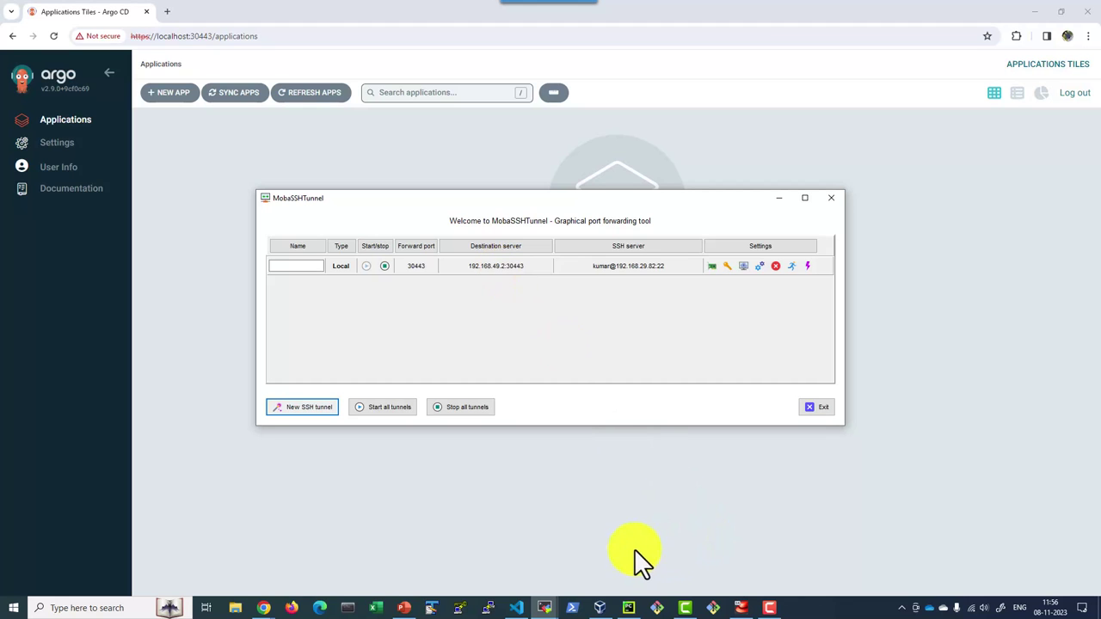
Return to the MobaXterm terminal and highlight the argocd-server HTTPS URL and service name in the output
{"action": "mouse_move", "coordinate": [549, 606]}
{"action": "left_click", "coordinate": [481, 572]}
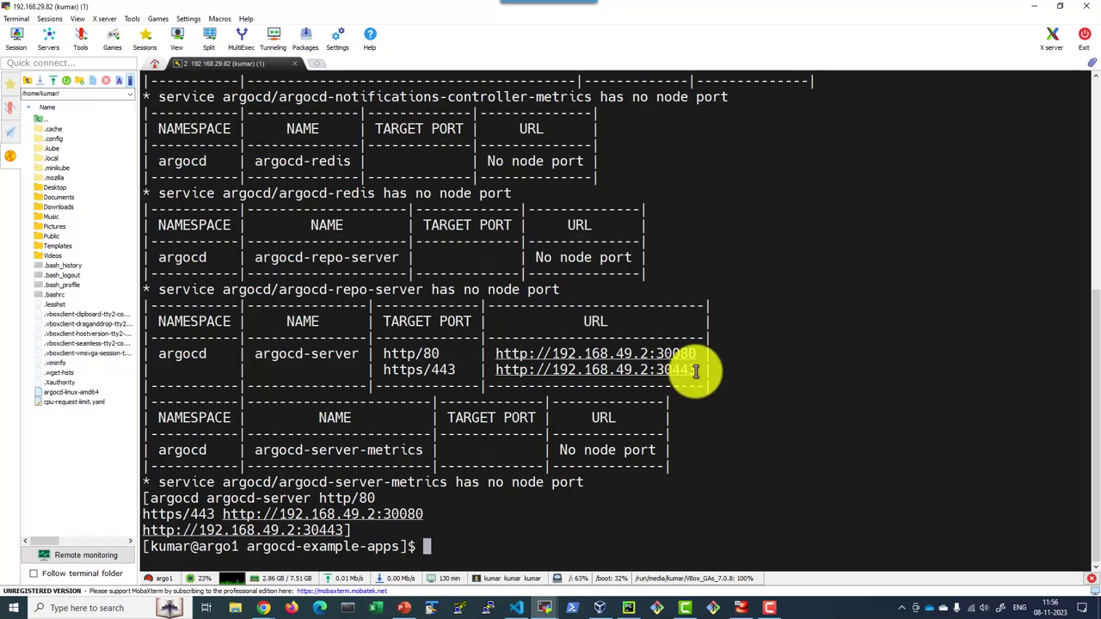
{"action": "left_click_drag", "start_coordinate": [695, 369], "coordinate": [497, 372]}
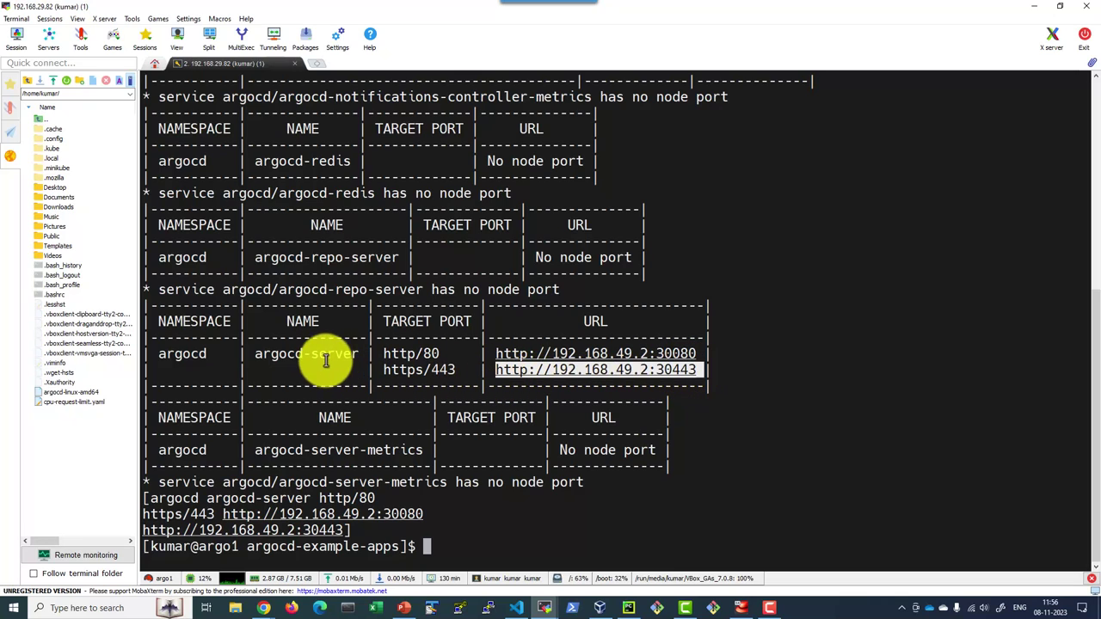
{"action": "left_click_drag", "start_coordinate": [253, 353], "coordinate": [368, 353]}
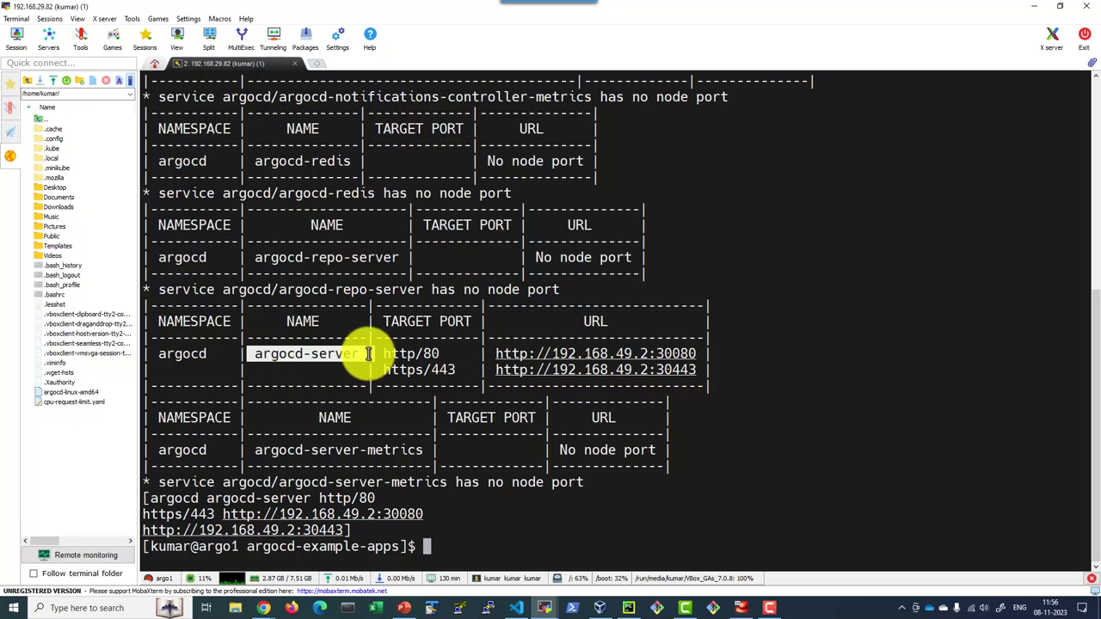
Clear the terminal screen
{"action": "left_click", "coordinate": [535, 507]}
{"action": "type", "text": "clear"}
{"action": "key", "text": "Return"}
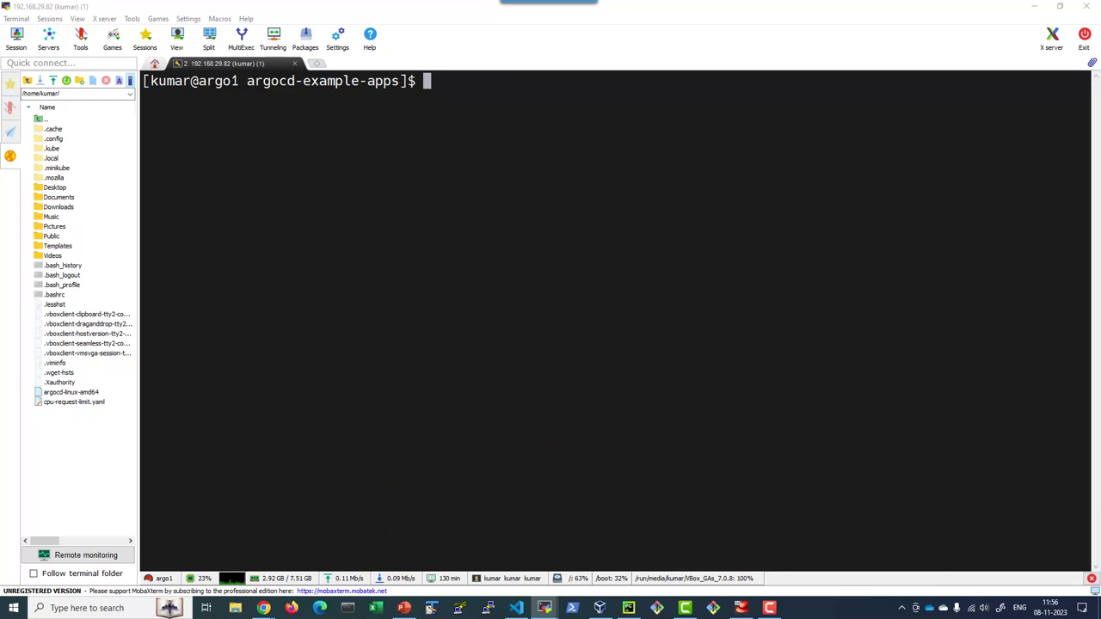
Switch to Chrome, reload Argo CD and start a new application named myguestapp in the default project
{"action": "key", "text": "alt+Tab"}
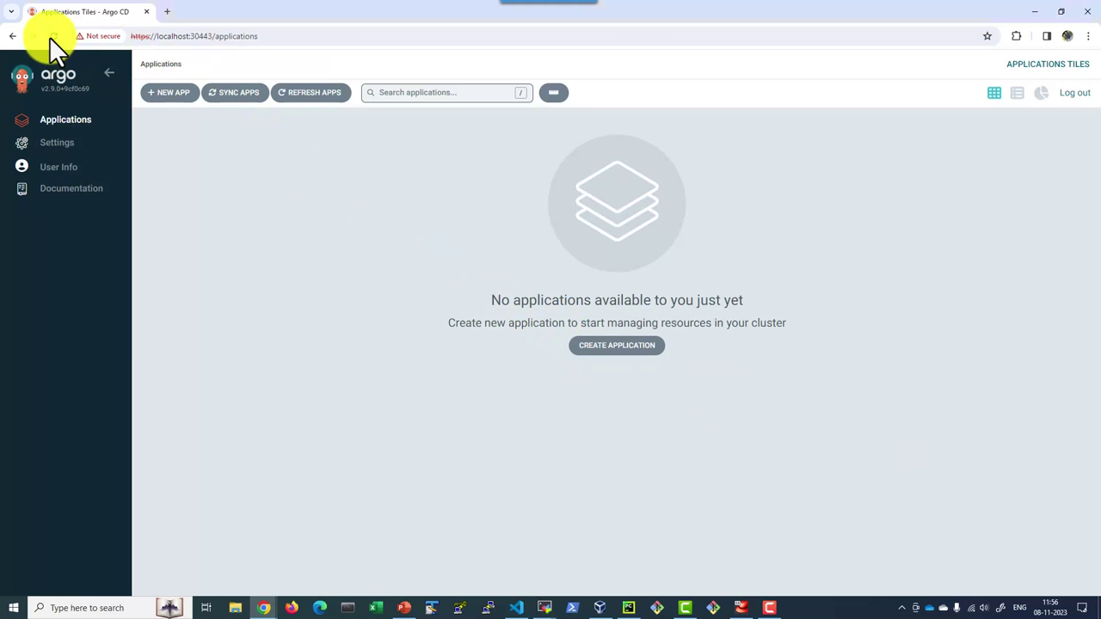
{"action": "left_click", "coordinate": [52, 36]}
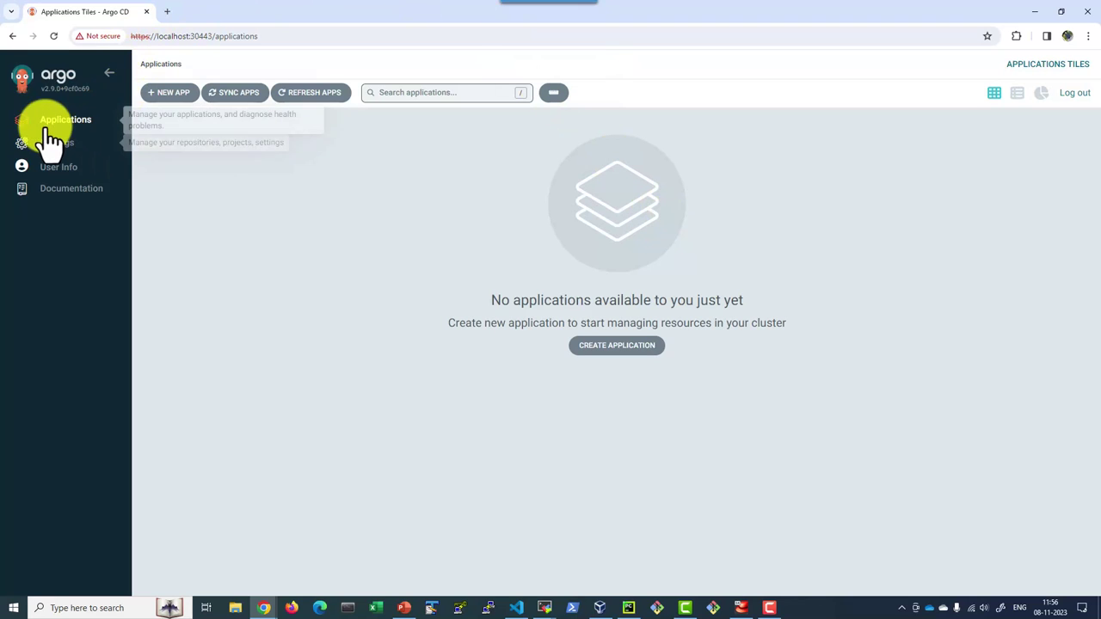
{"action": "left_click", "coordinate": [170, 95]}
{"action": "left_click", "coordinate": [288, 159]}
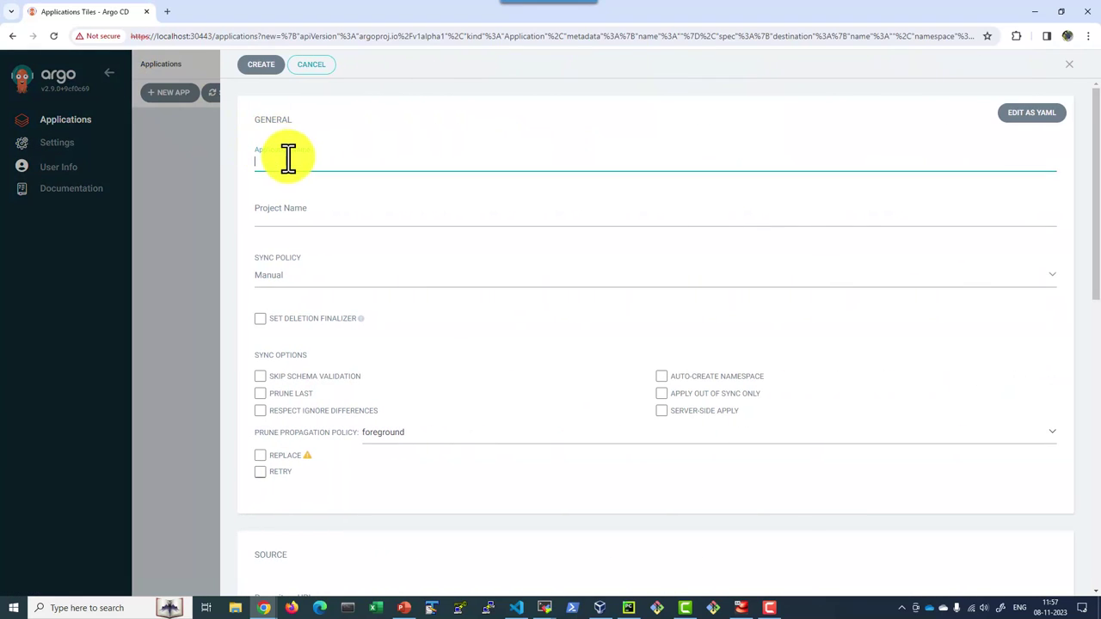
{"action": "type", "text": "m"}
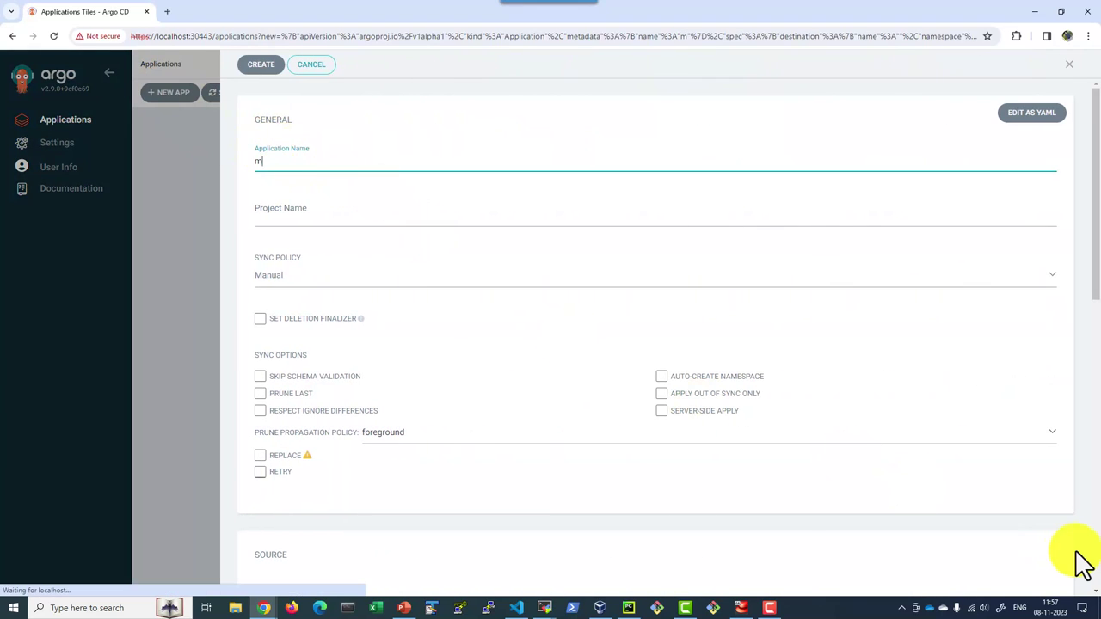
{"action": "type", "text": "yguestapp"}
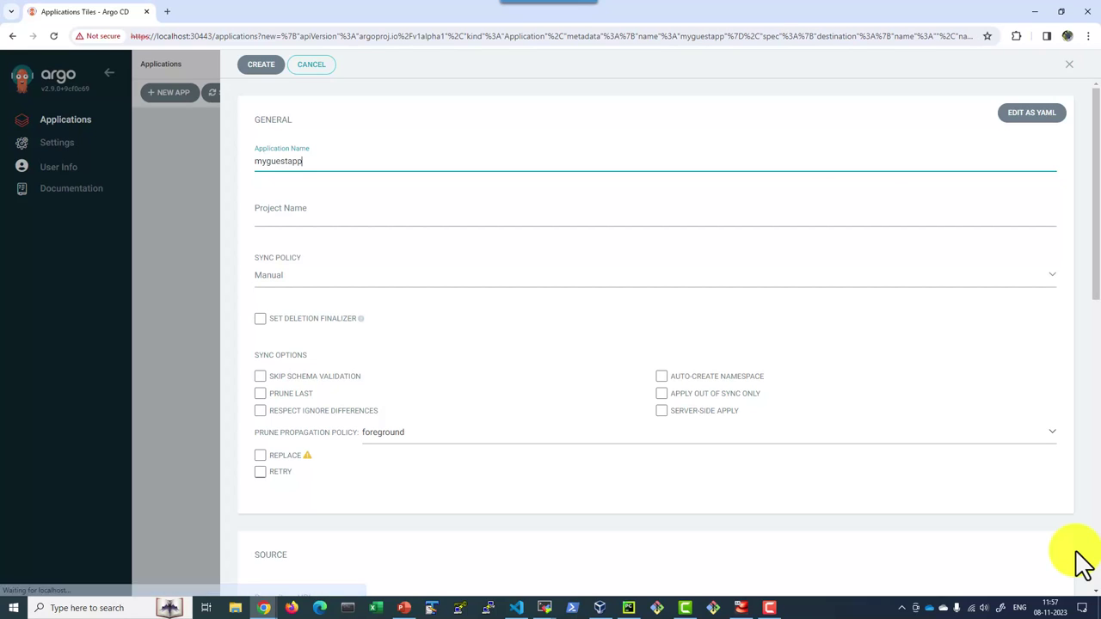
{"action": "left_click", "coordinate": [341, 211]}
{"action": "left_click", "coordinate": [322, 245]}
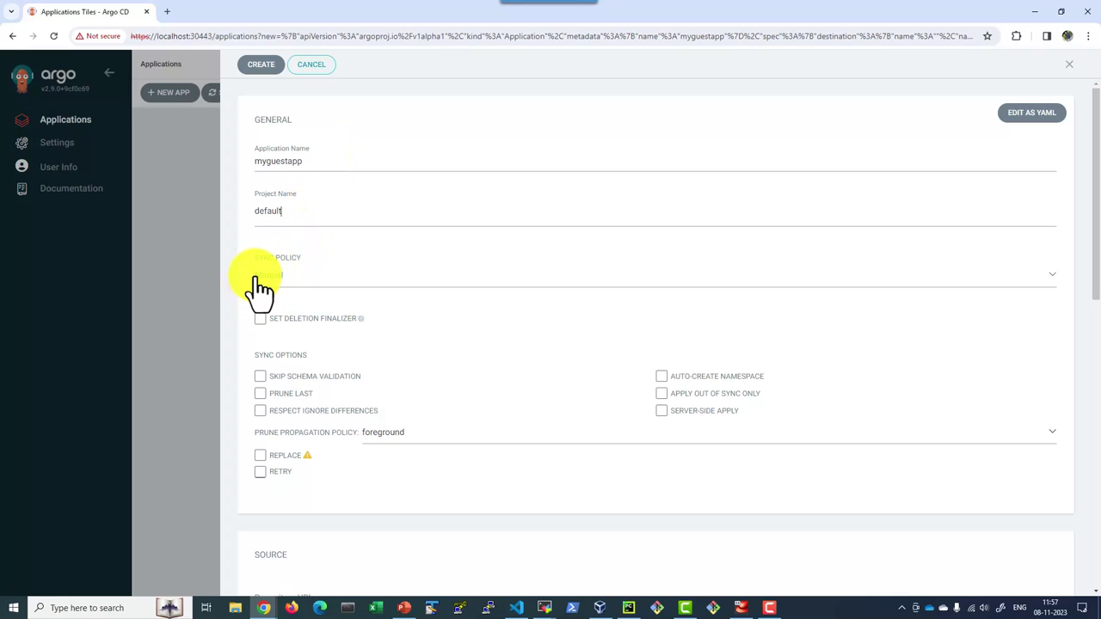
{"action": "scroll", "coordinate": [326, 391], "scroll_direction": "down", "scroll_amount": 4}
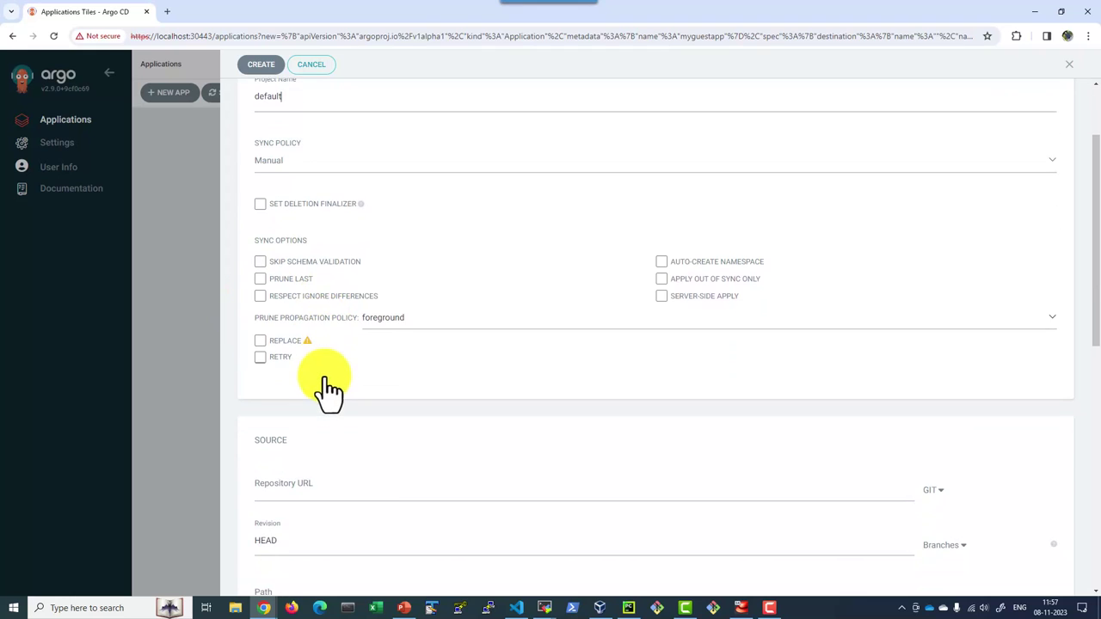
{"action": "left_click", "coordinate": [516, 608]}
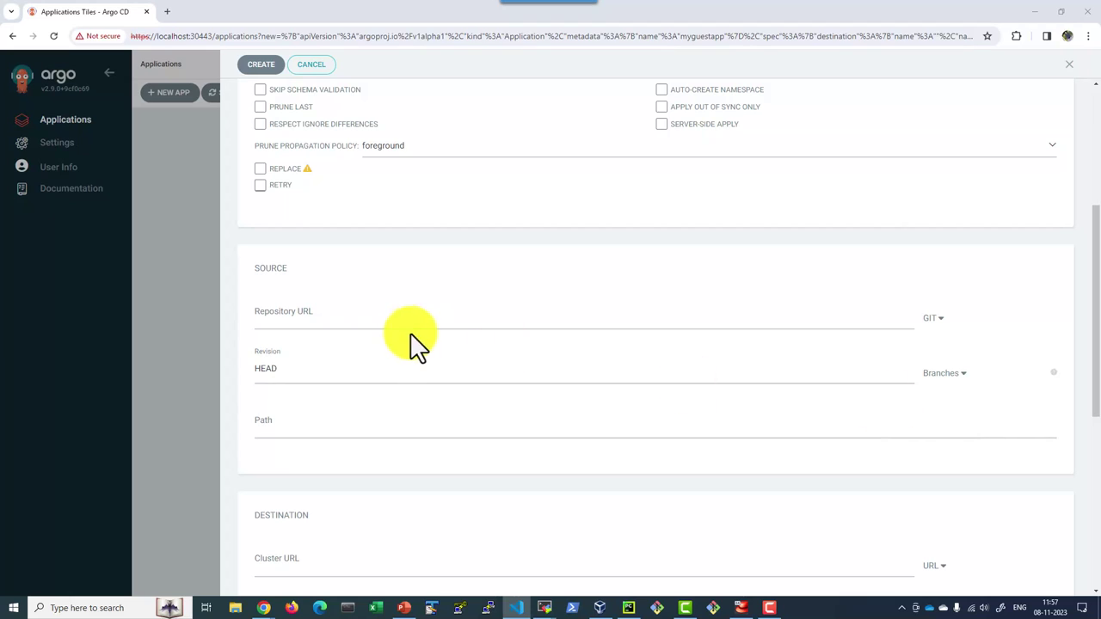
{"action": "left_click", "coordinate": [378, 315]}
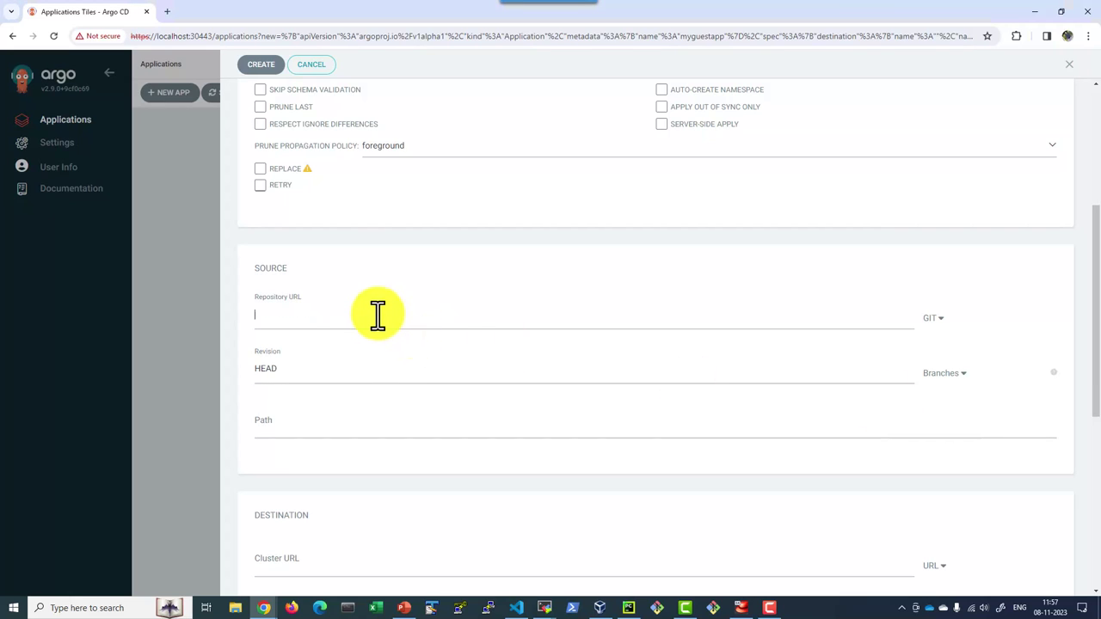
{"action": "type", "text": "https://github.com/SMACAcademy/argocd-example-apps.git"}
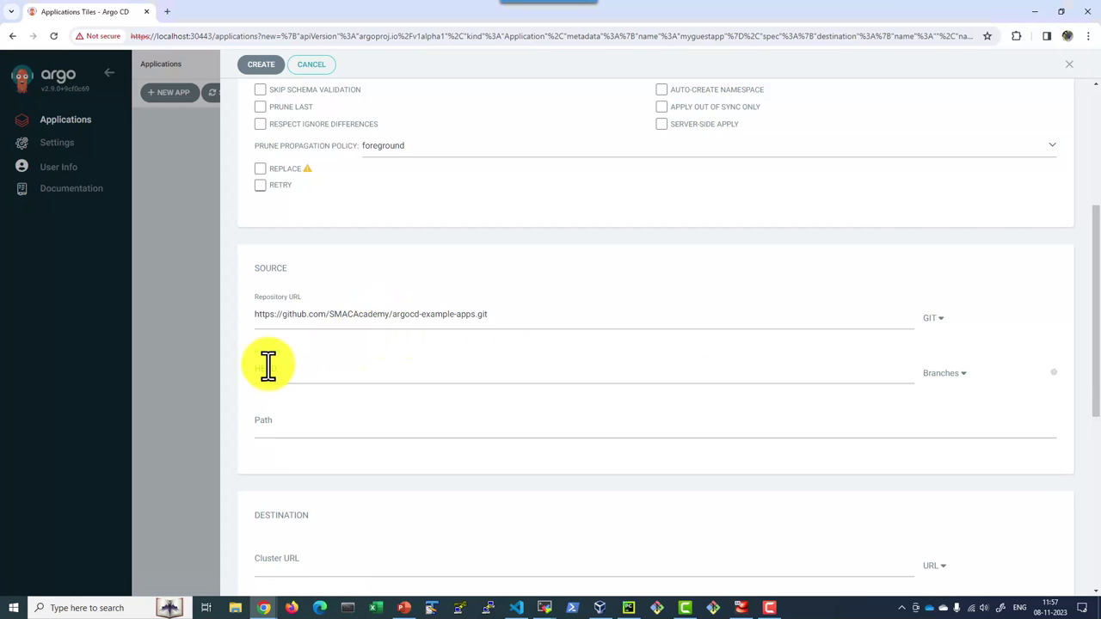
{"action": "left_click", "coordinate": [422, 422]}
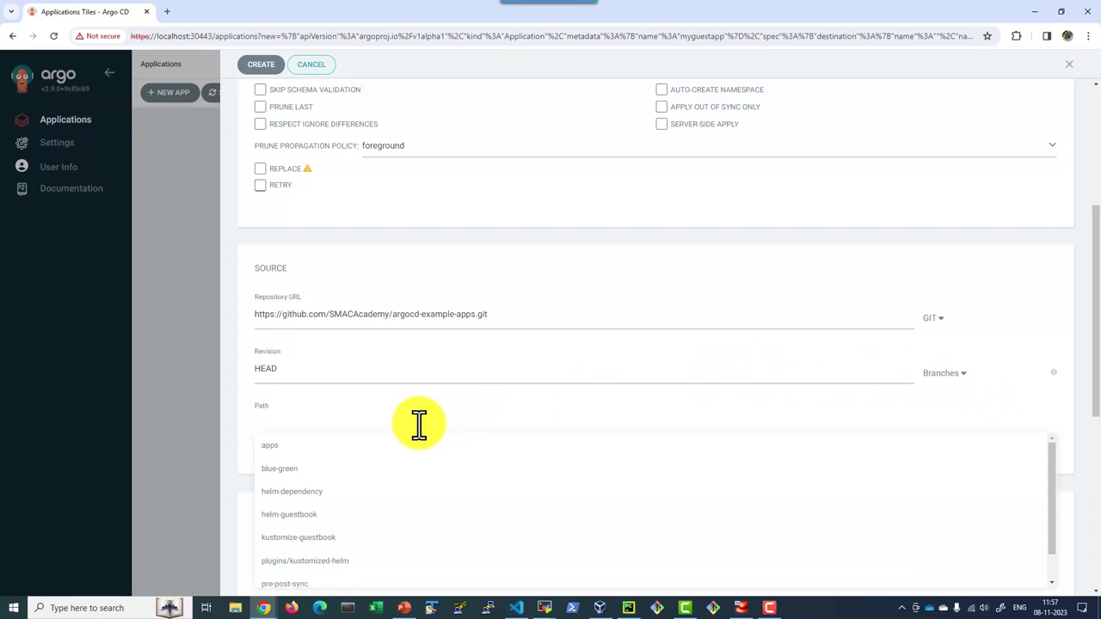
{"action": "type", "text": "guestbook"}
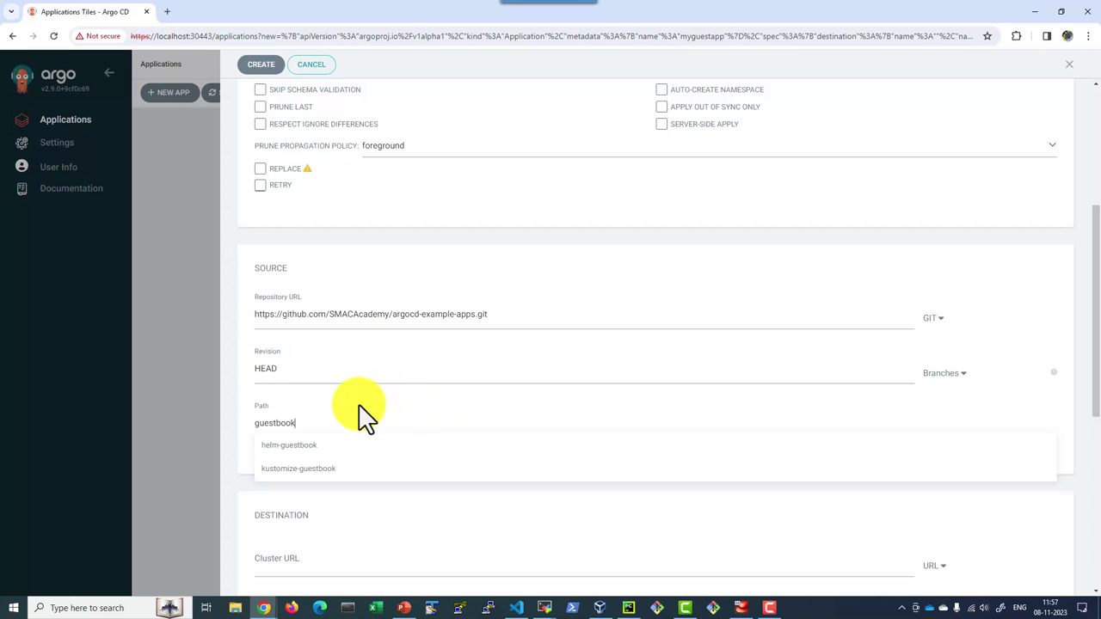
{"action": "left_click", "coordinate": [245, 443]}
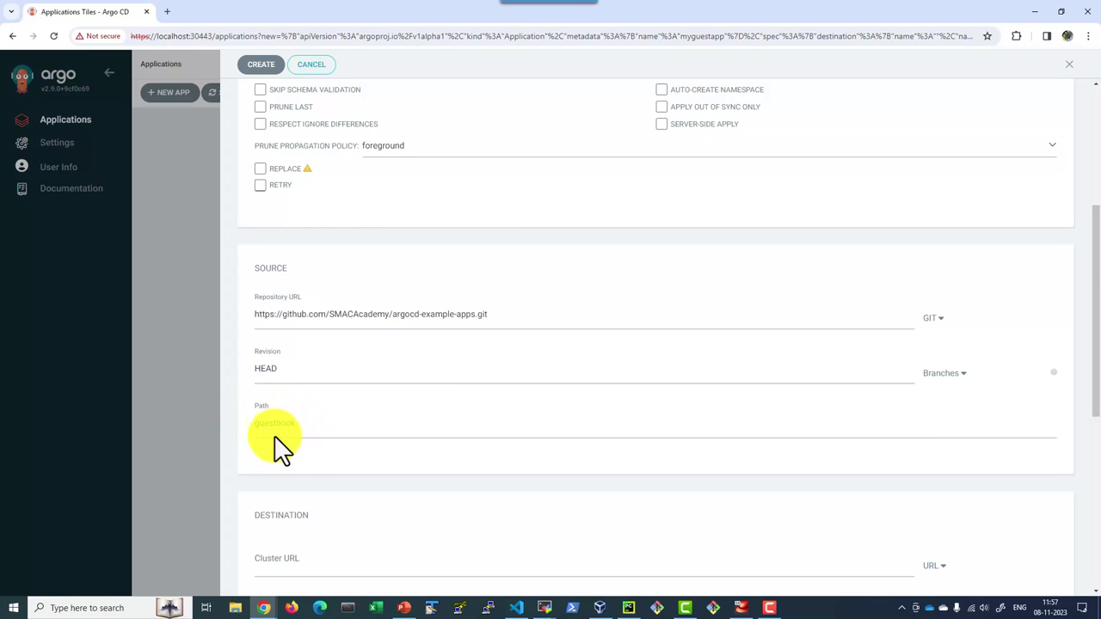
{"action": "scroll", "coordinate": [277, 445], "scroll_direction": "down", "scroll_amount": 2}
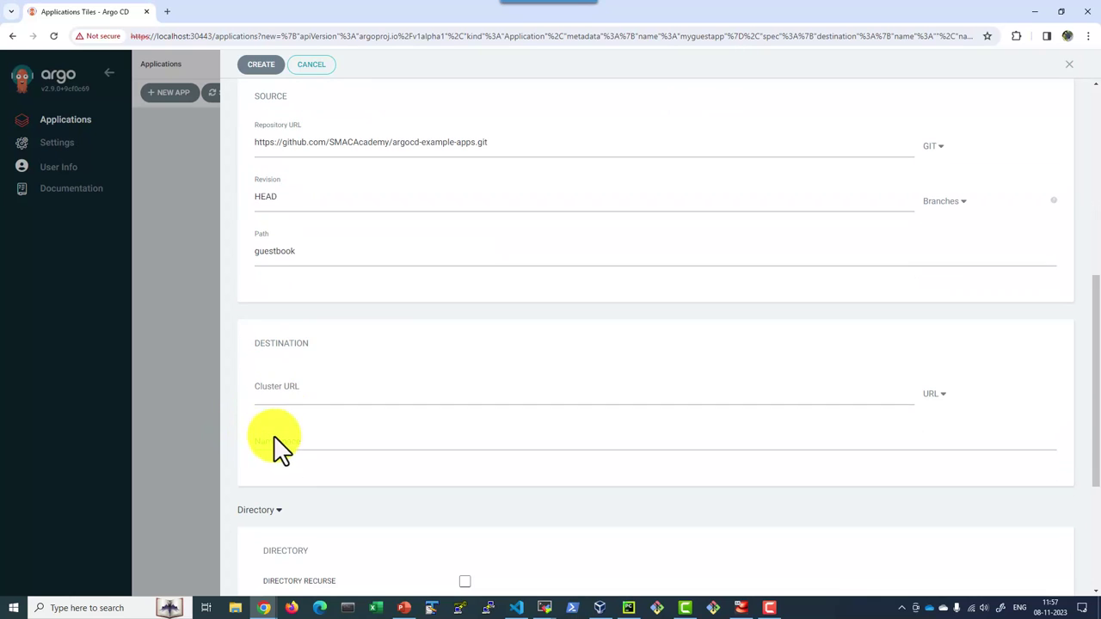
{"action": "left_click", "coordinate": [297, 394]}
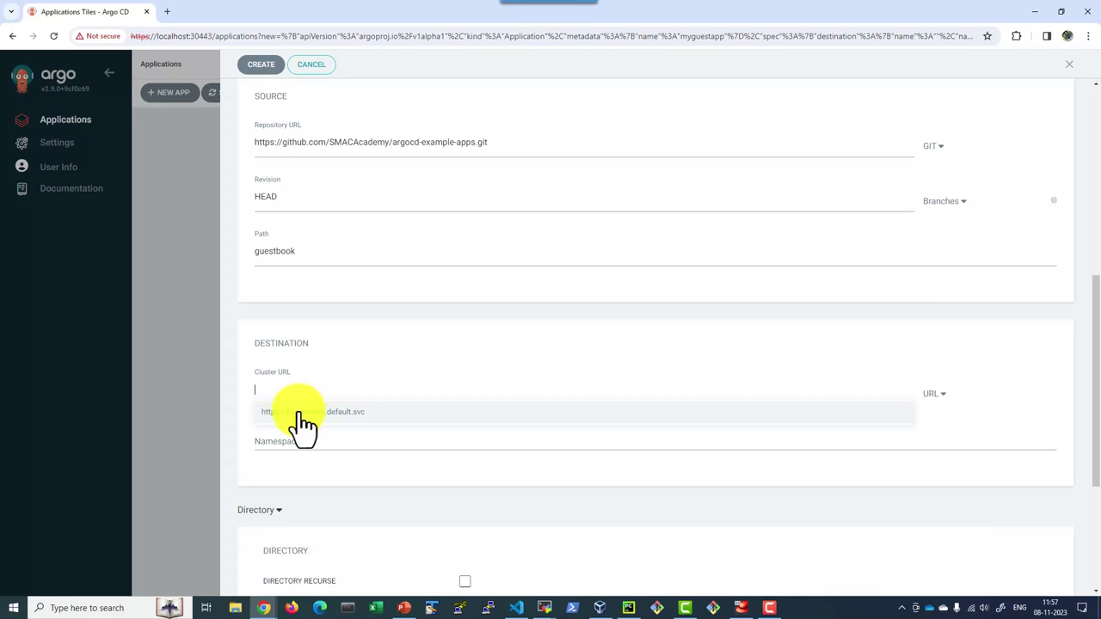
{"action": "left_click", "coordinate": [306, 416]}
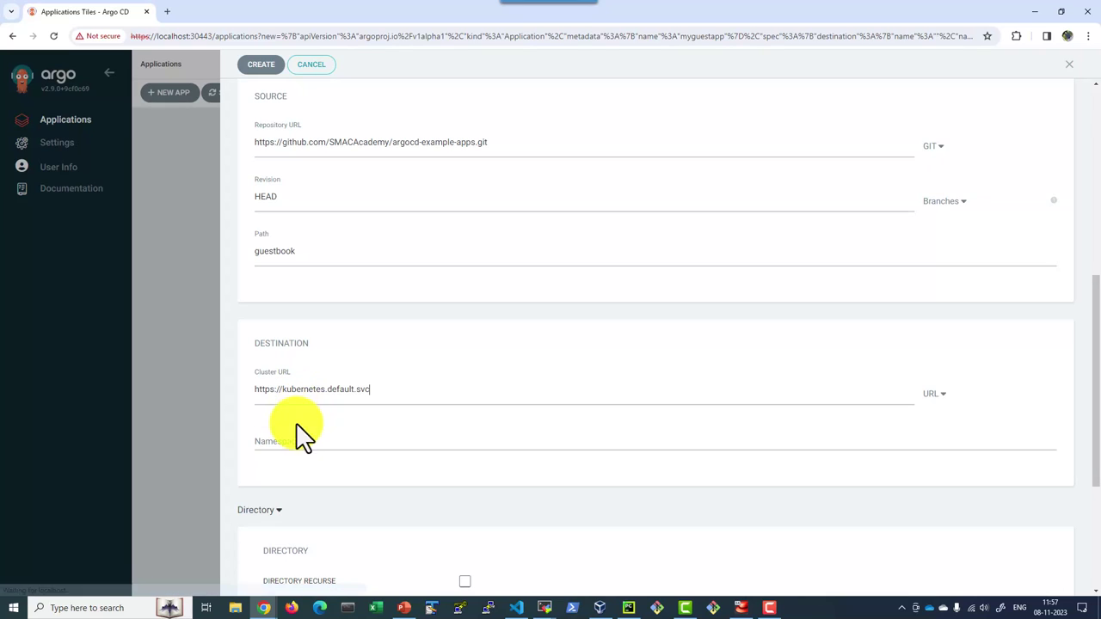
{"action": "left_click", "coordinate": [286, 440]}
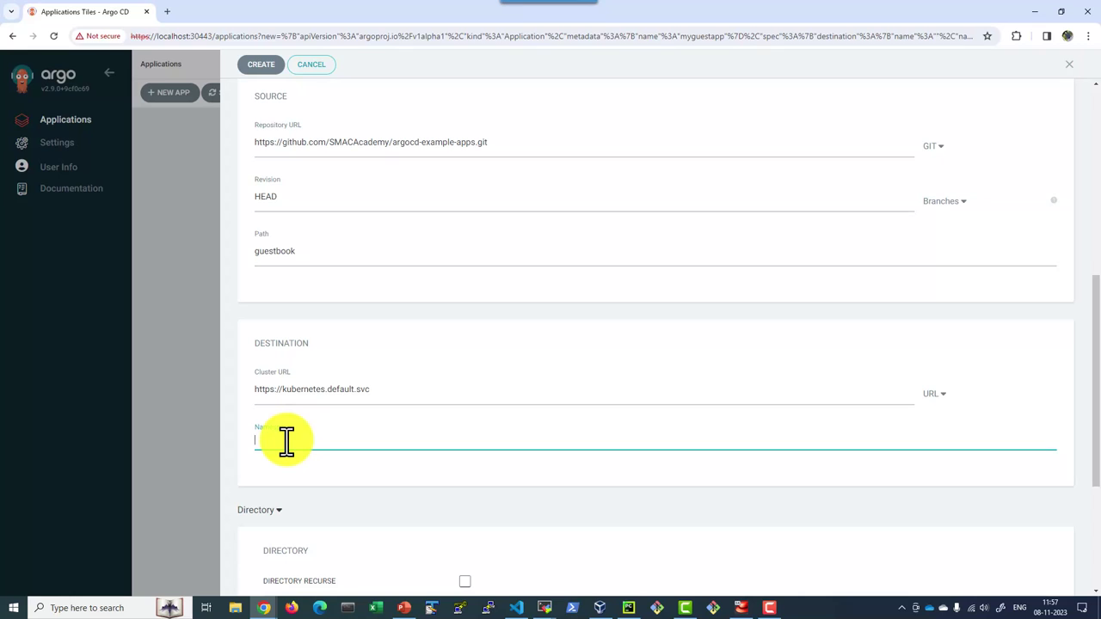
{"action": "type", "text": "d"}
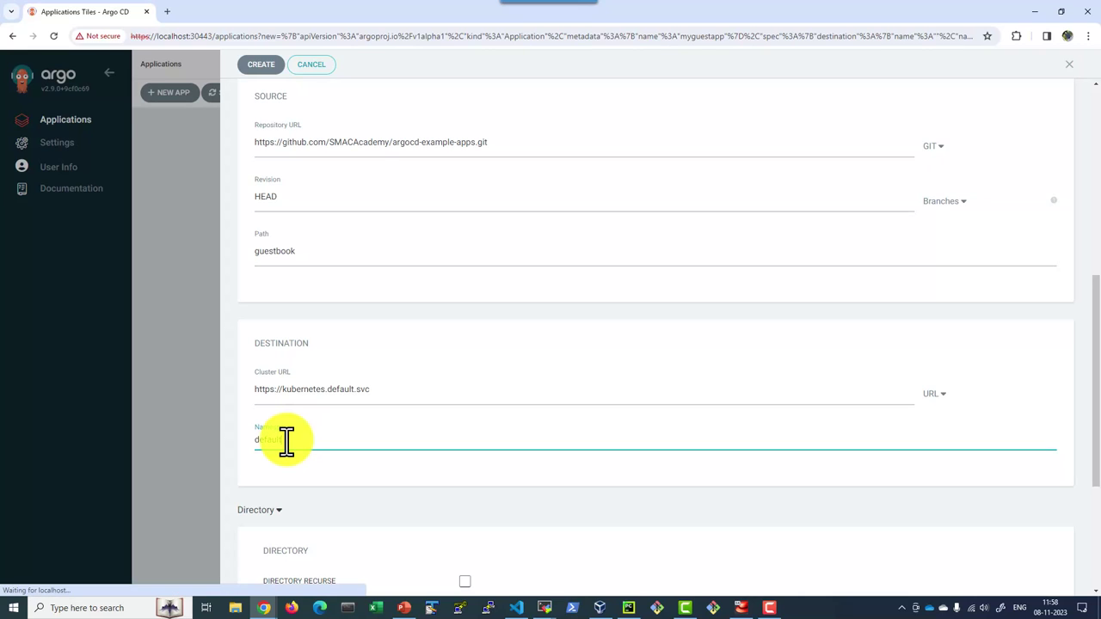
{"action": "type", "text": "efault"}
{"action": "left_click", "coordinate": [227, 462]}
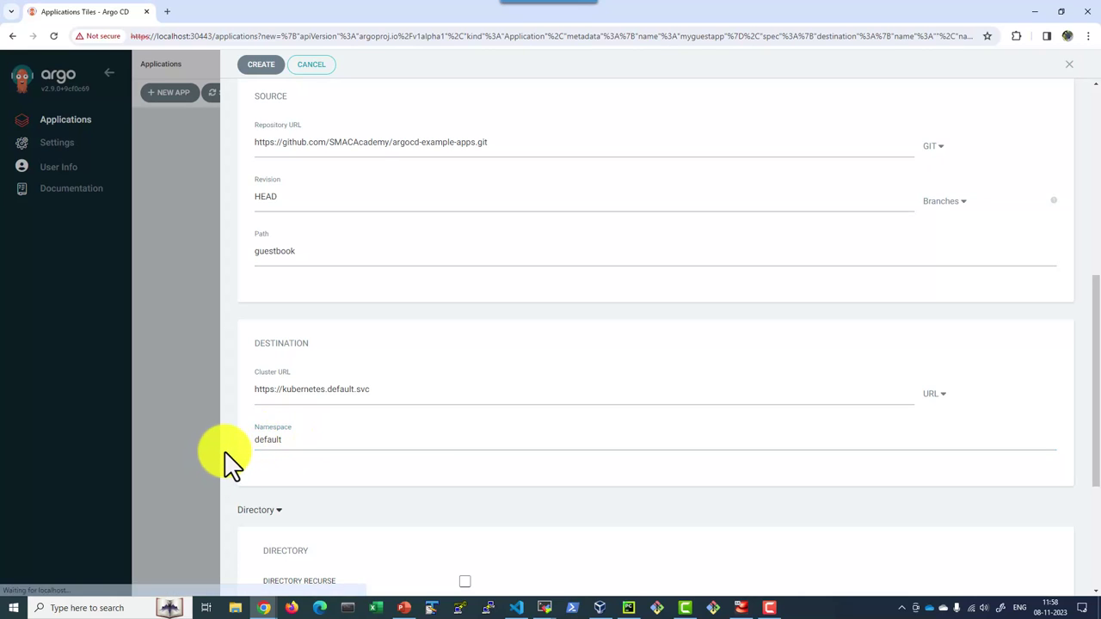
Review the filled-in form, open the application as YAML and examine its destination and source sections
{"action": "scroll", "coordinate": [226, 462], "scroll_direction": "down", "scroll_amount": 3}
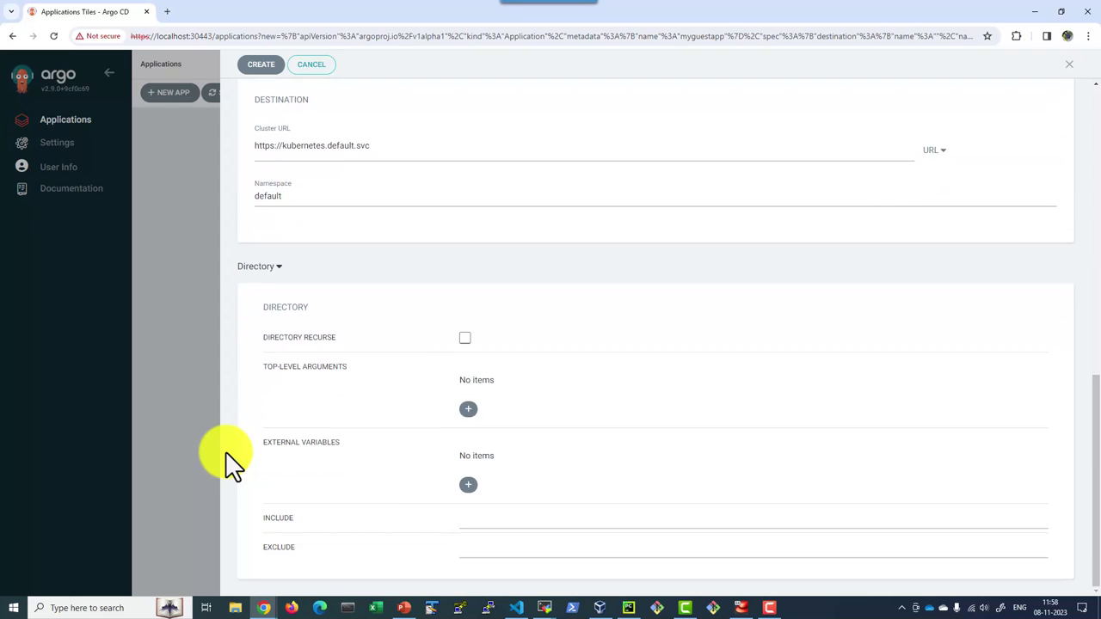
{"action": "scroll", "coordinate": [555, 462], "scroll_direction": "up", "scroll_amount": 6}
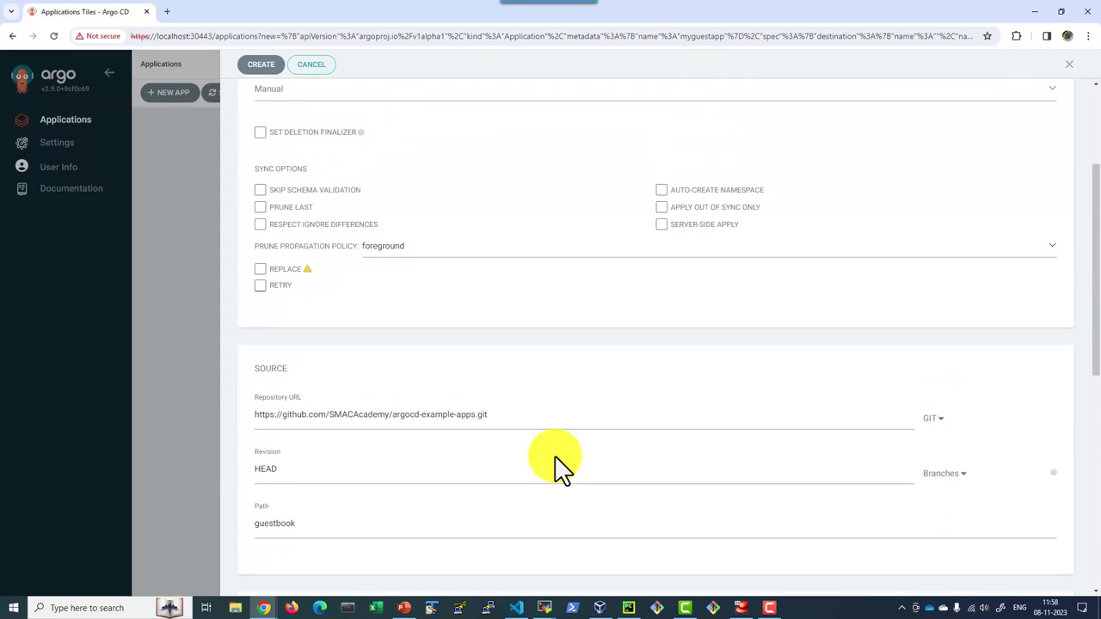
{"action": "scroll", "coordinate": [555, 468], "scroll_direction": "up", "scroll_amount": 2}
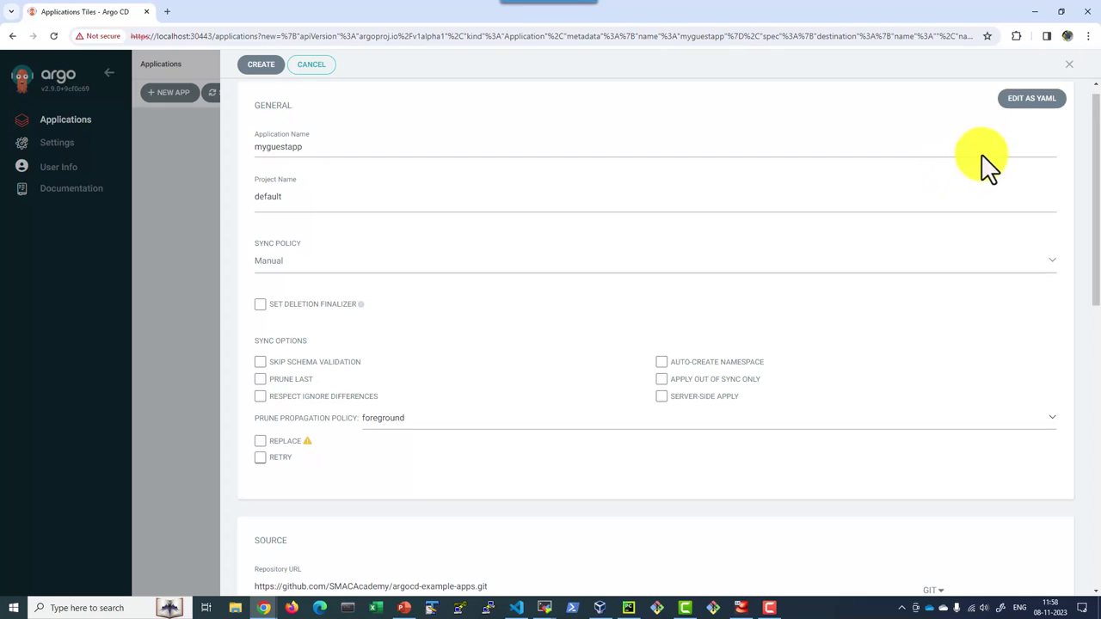
{"action": "scroll", "coordinate": [946, 190], "scroll_direction": "up", "scroll_amount": 1}
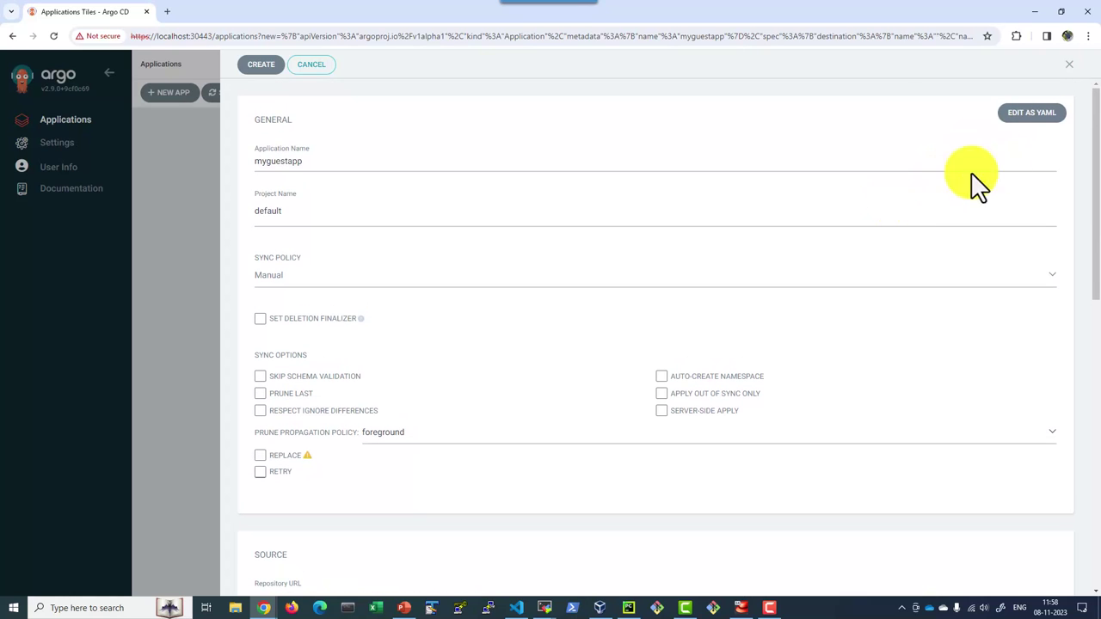
{"action": "left_click", "coordinate": [1032, 113]}
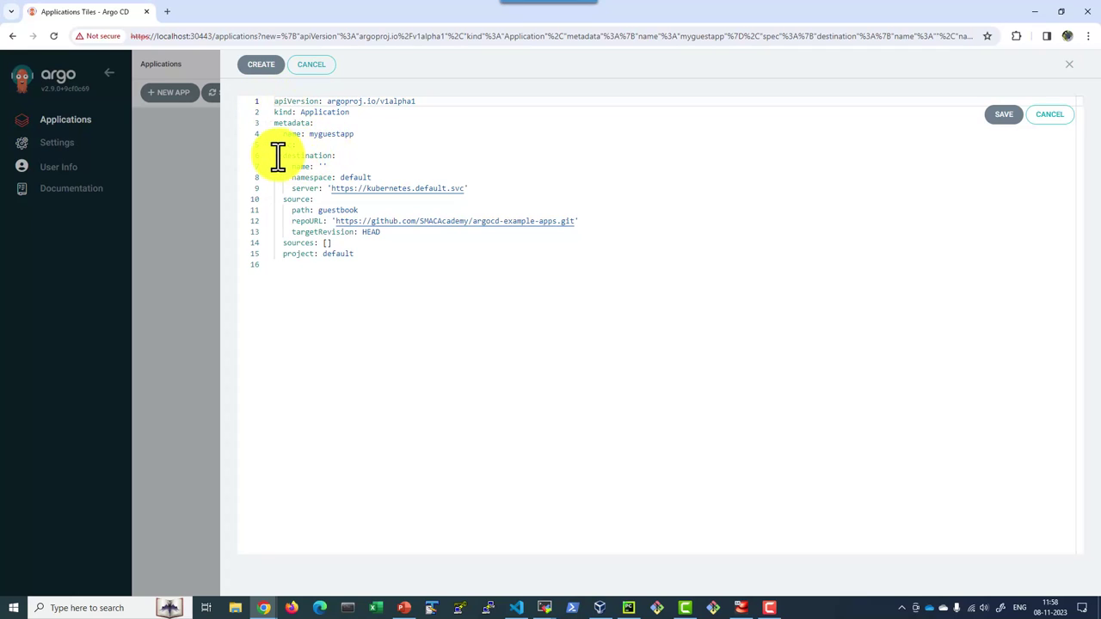
{"action": "left_click_drag", "start_coordinate": [283, 155], "coordinate": [477, 195]}
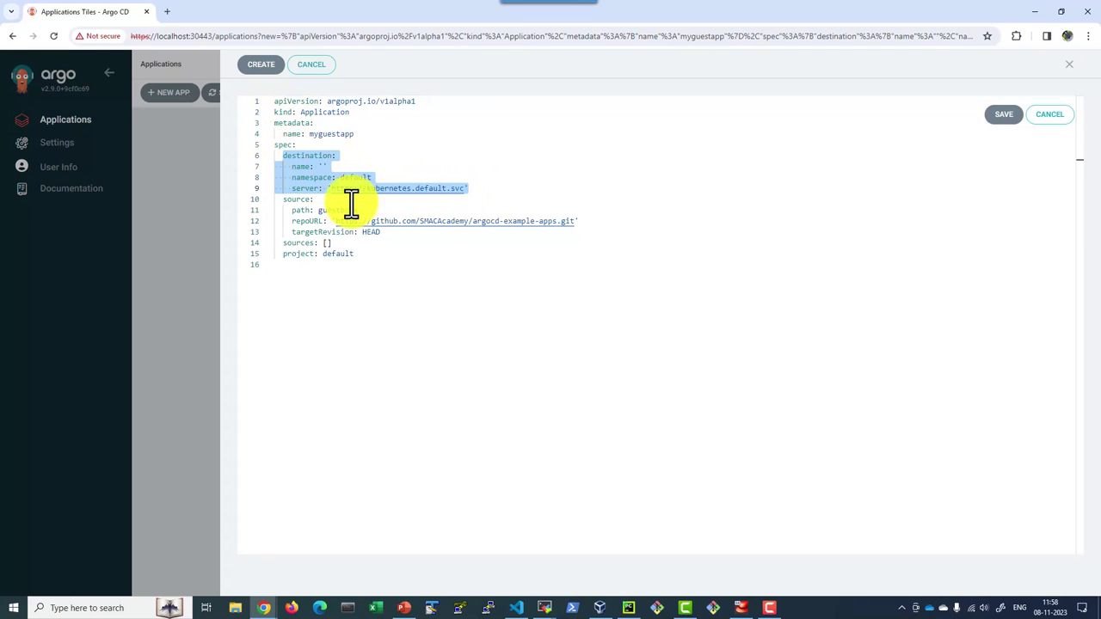
{"action": "left_click_drag", "start_coordinate": [281, 200], "coordinate": [530, 236]}
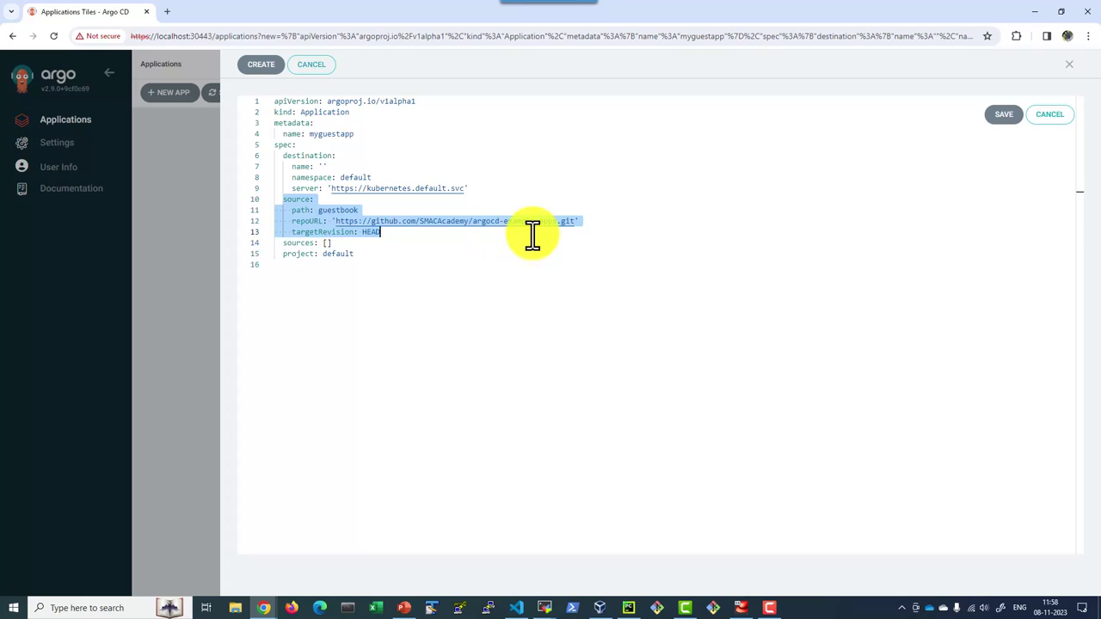
Create the myguestapp application and open its details tree to check its health and sync status
{"action": "left_click", "coordinate": [267, 69]}
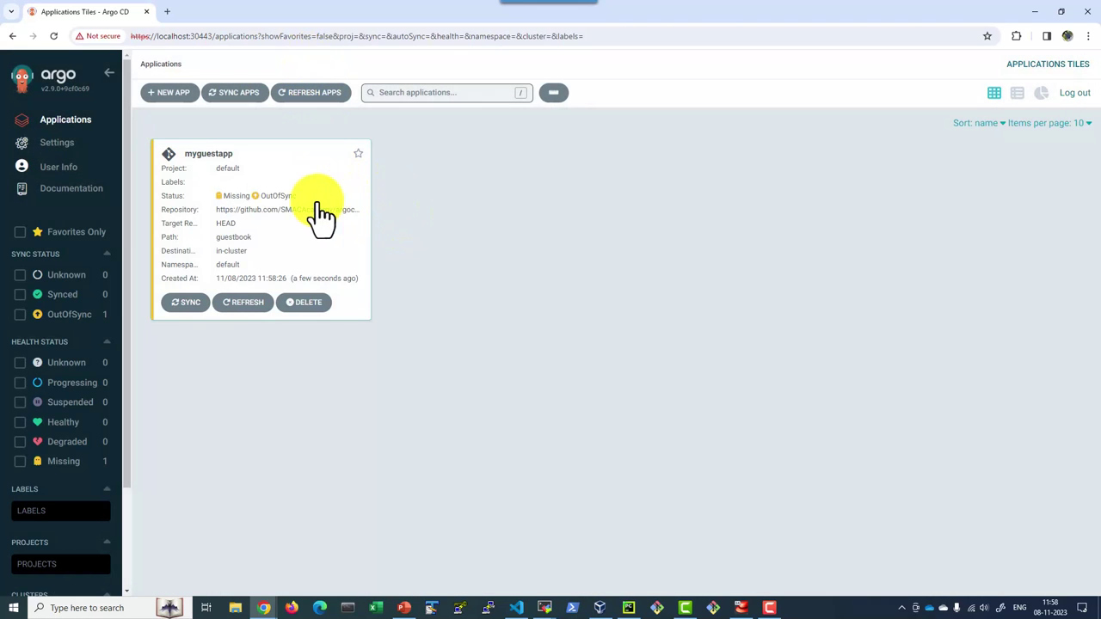
{"action": "left_click", "coordinate": [290, 175]}
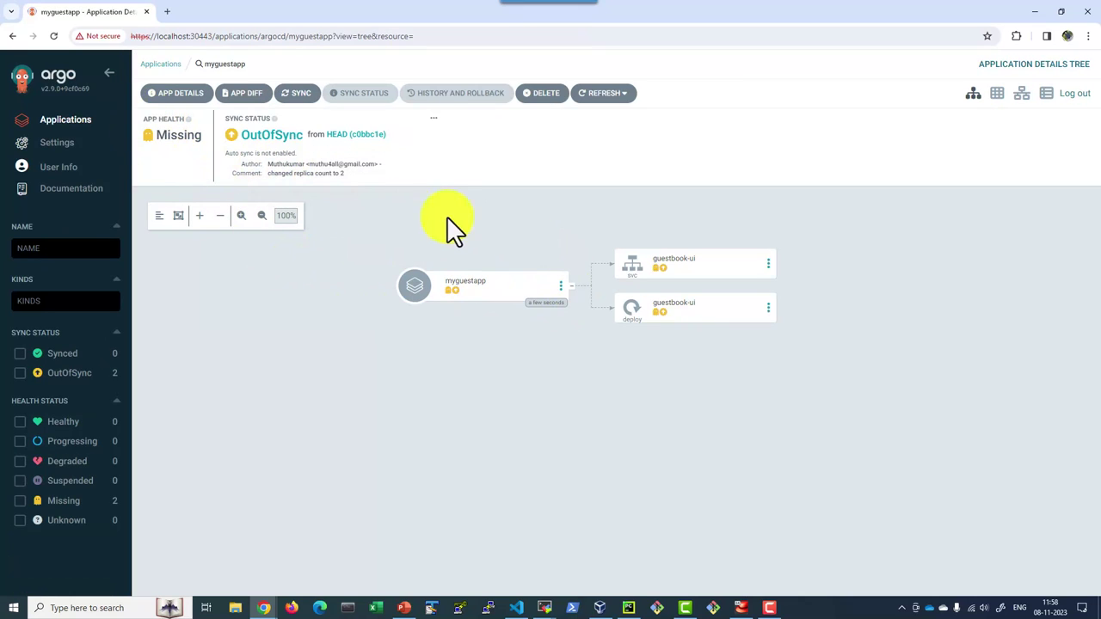
{"action": "mouse_move", "coordinate": [284, 159]}
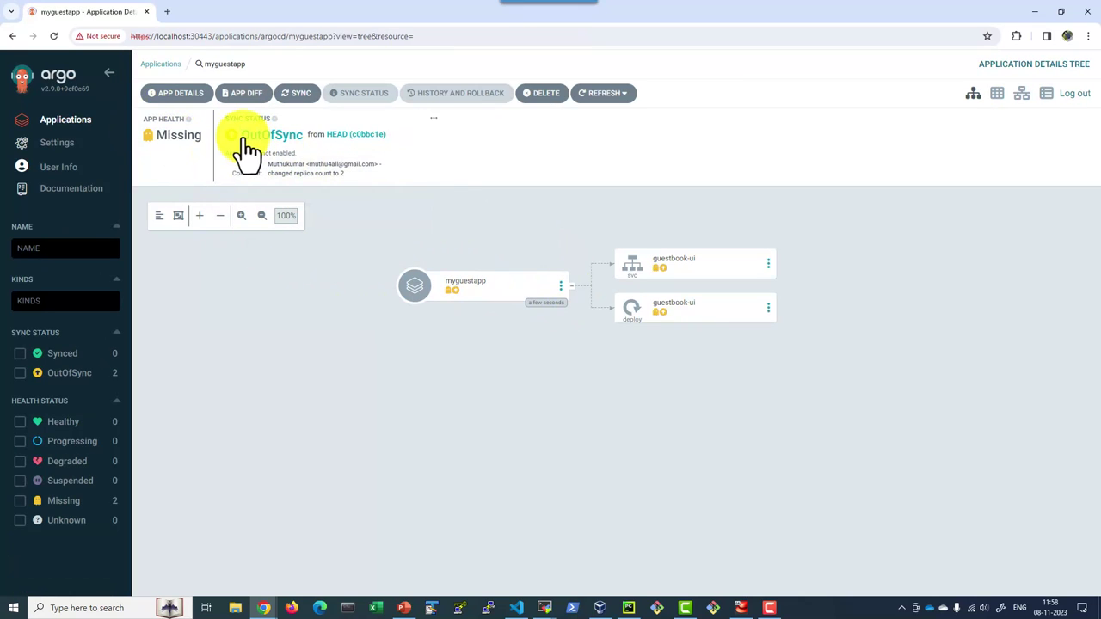
Synchronize myguestapp from revision HEAD with Prune enabled, including the guestbook-ui service and deployment
{"action": "left_click", "coordinate": [302, 96]}
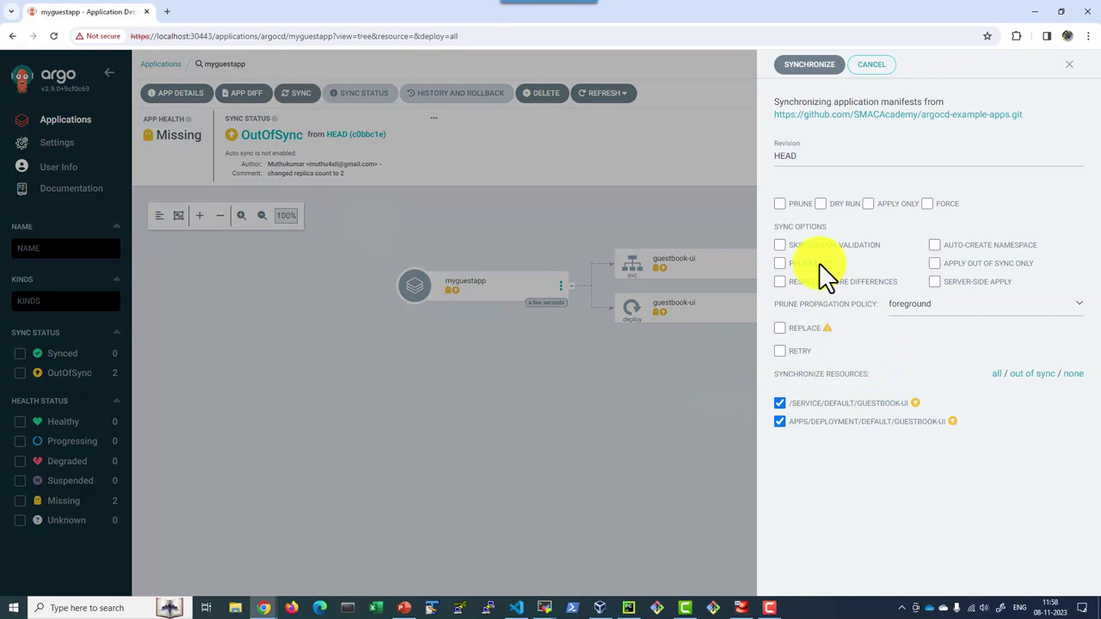
{"action": "left_click", "coordinate": [780, 205]}
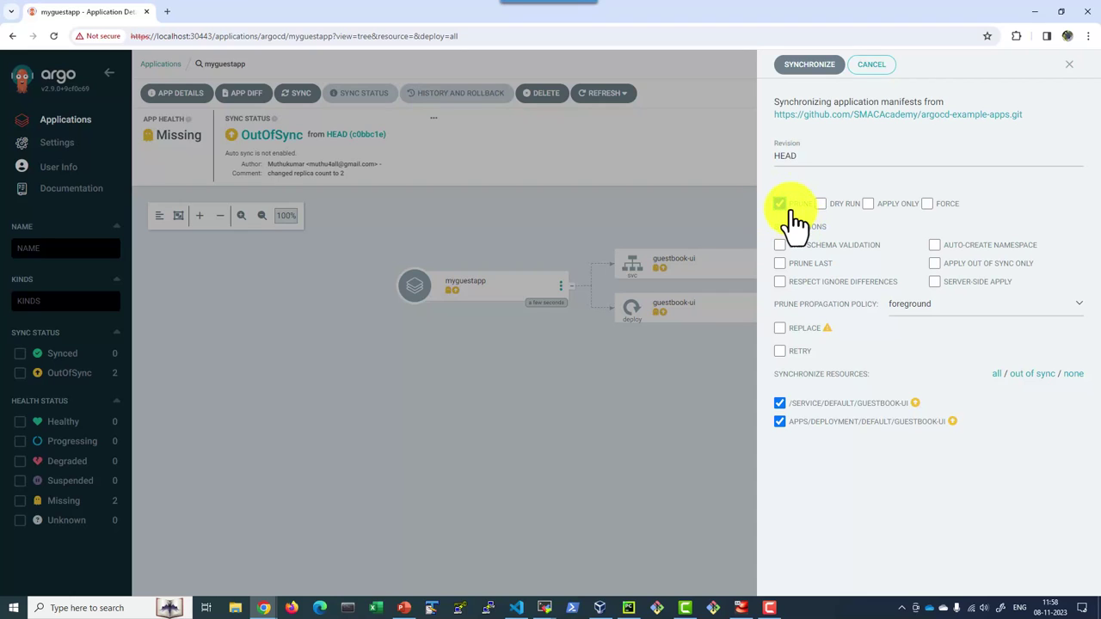
{"action": "key", "text": "F10"}
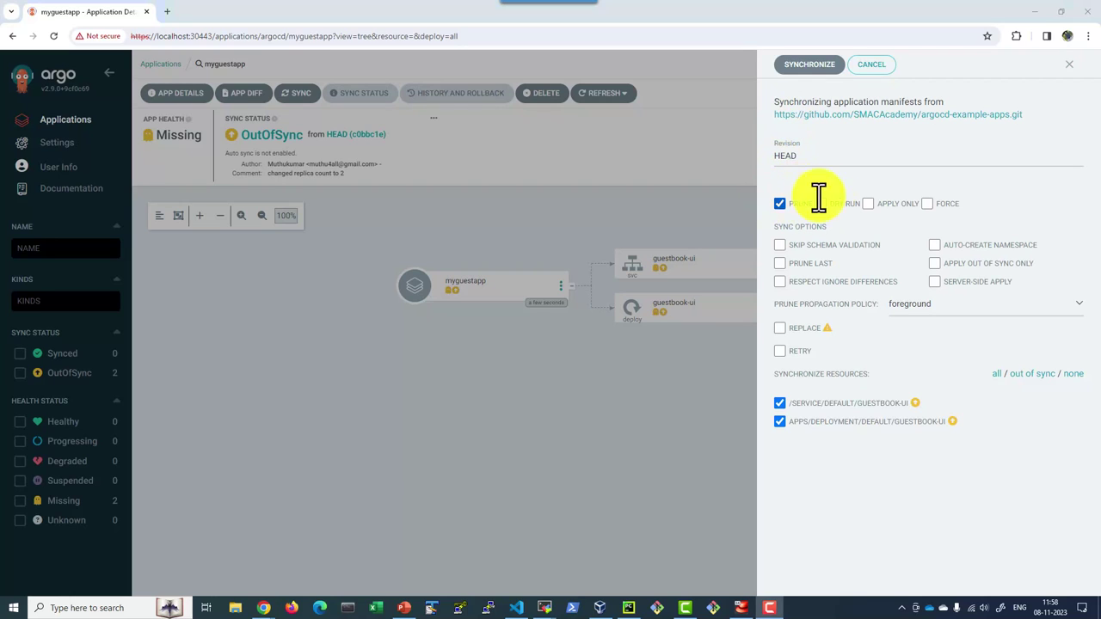
{"action": "left_click", "coordinate": [810, 66]}
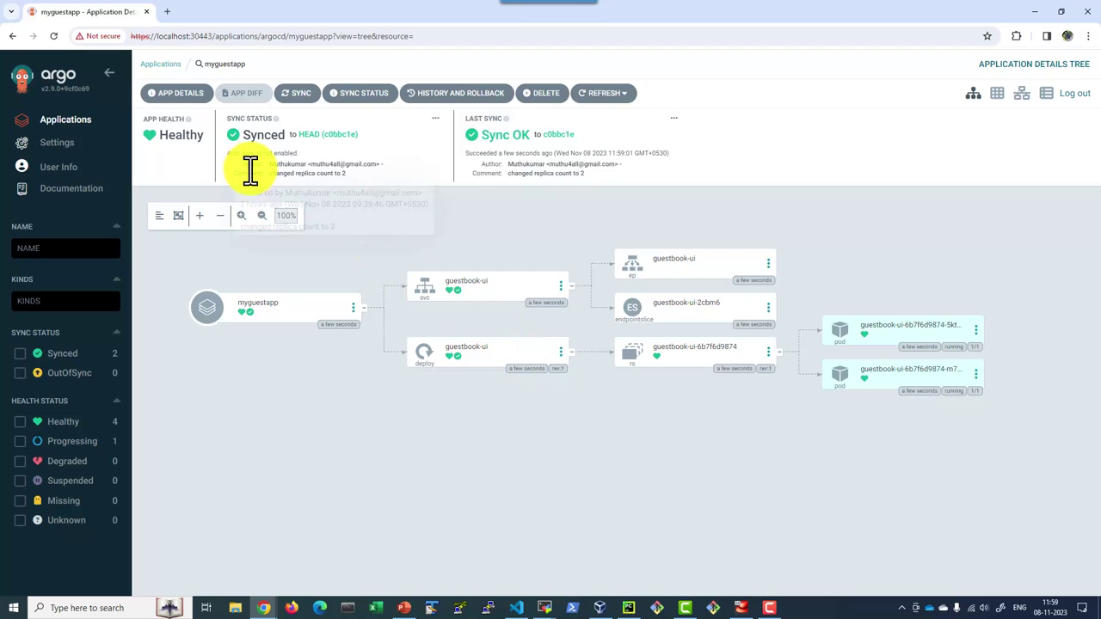
Examine myguestapp's sync status and its application details: summary, parameters, manifest and events
{"action": "mouse_move", "coordinate": [258, 166]}
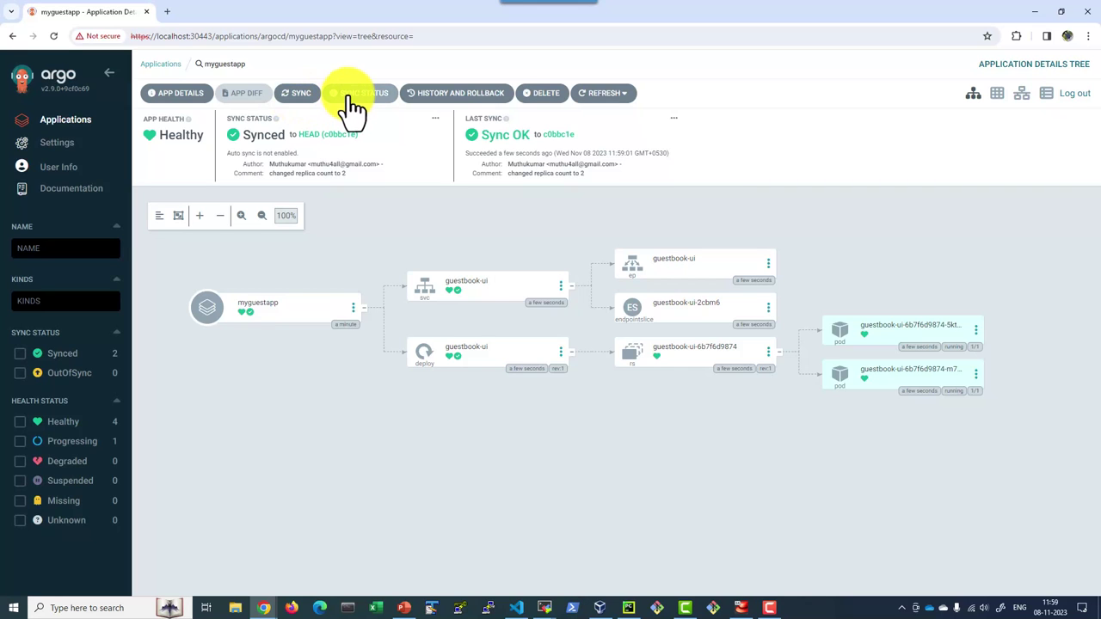
{"action": "left_click", "coordinate": [176, 93]}
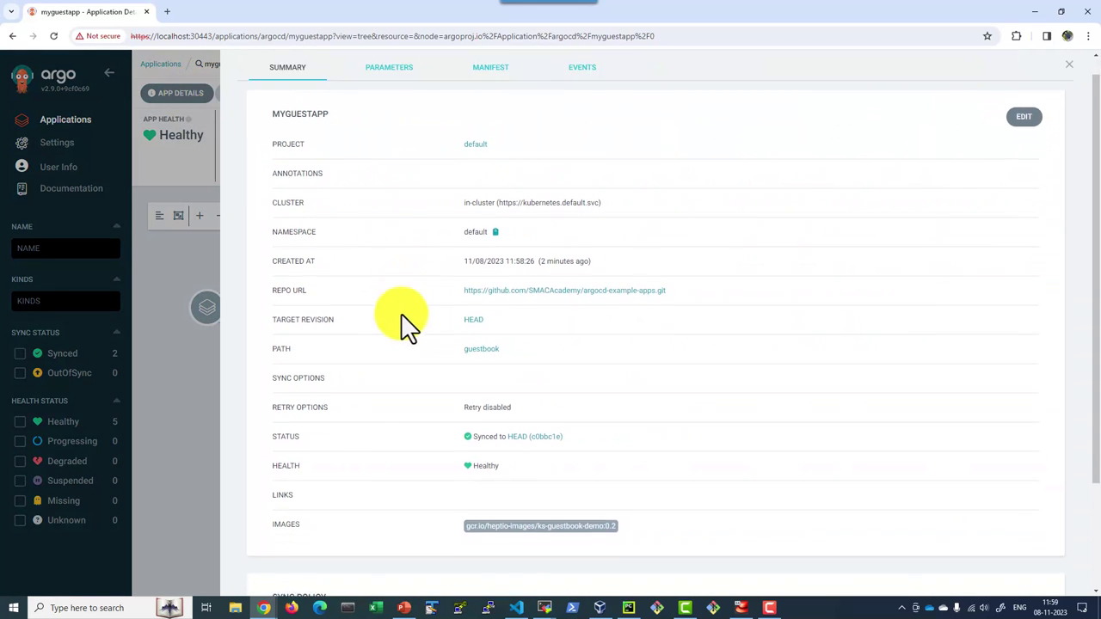
{"action": "scroll", "coordinate": [401, 271], "scroll_direction": "down", "scroll_amount": 1}
{"action": "scroll", "coordinate": [393, 214], "scroll_direction": "up", "scroll_amount": 1}
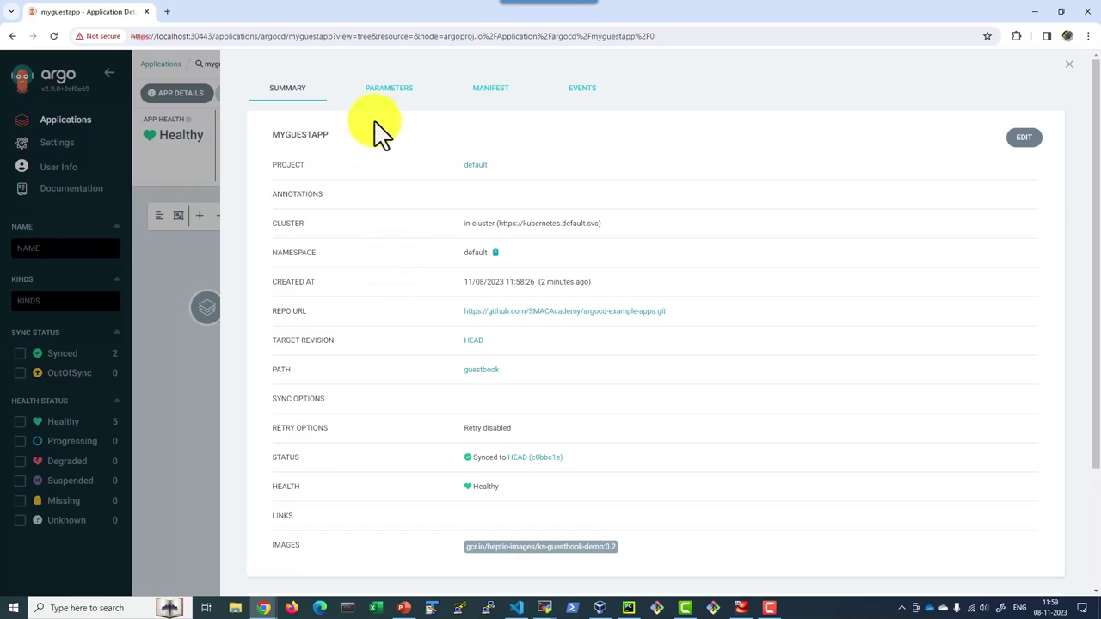
{"action": "left_click", "coordinate": [381, 92]}
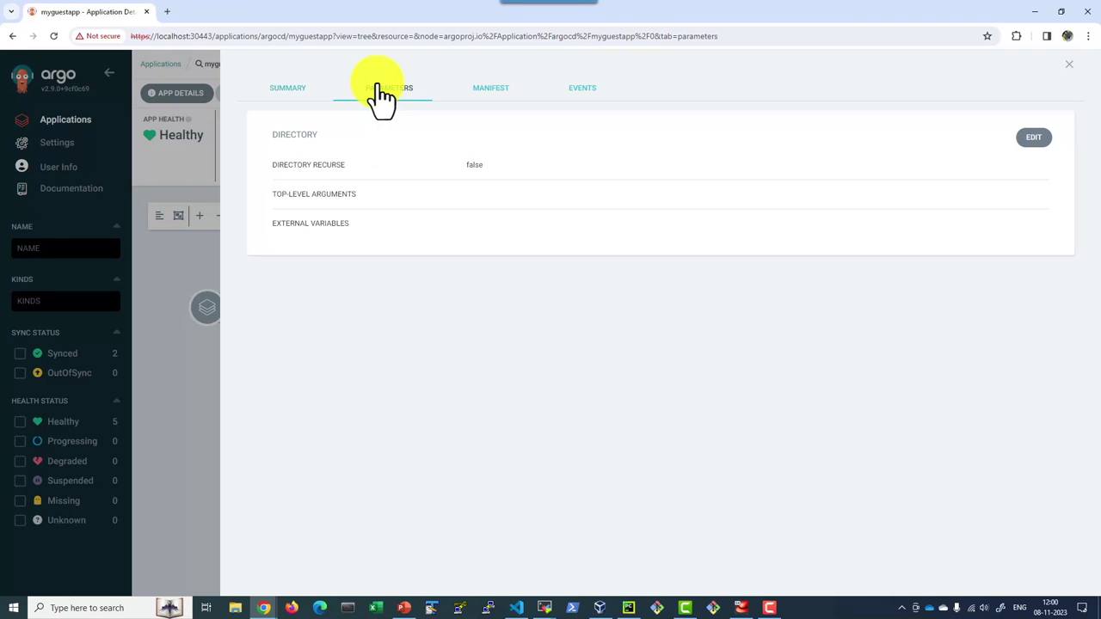
{"action": "left_click", "coordinate": [487, 91]}
{"action": "left_click", "coordinate": [578, 92]}
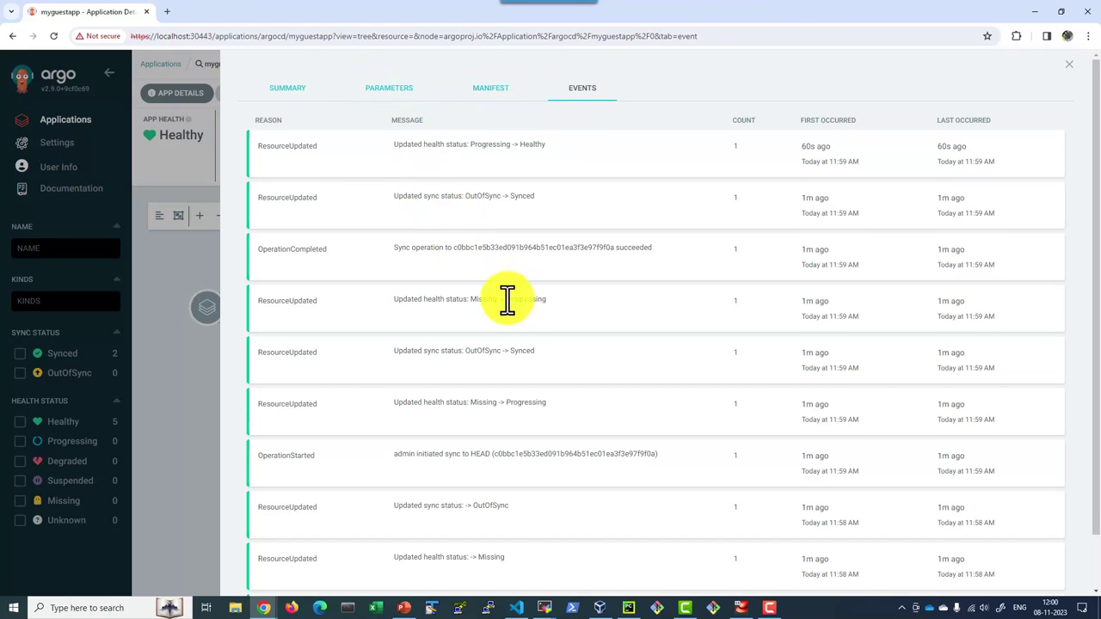
{"action": "scroll", "coordinate": [508, 299], "scroll_direction": "down", "scroll_amount": 1}
{"action": "scroll", "coordinate": [491, 331], "scroll_direction": "up", "scroll_amount": 1}
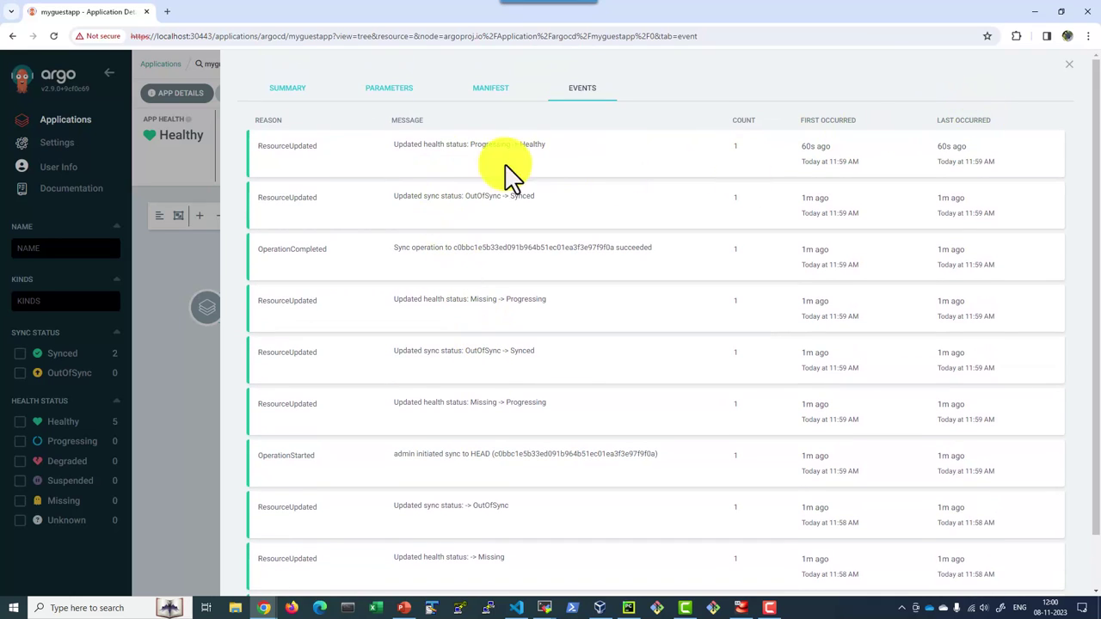
{"action": "left_click", "coordinate": [387, 97]}
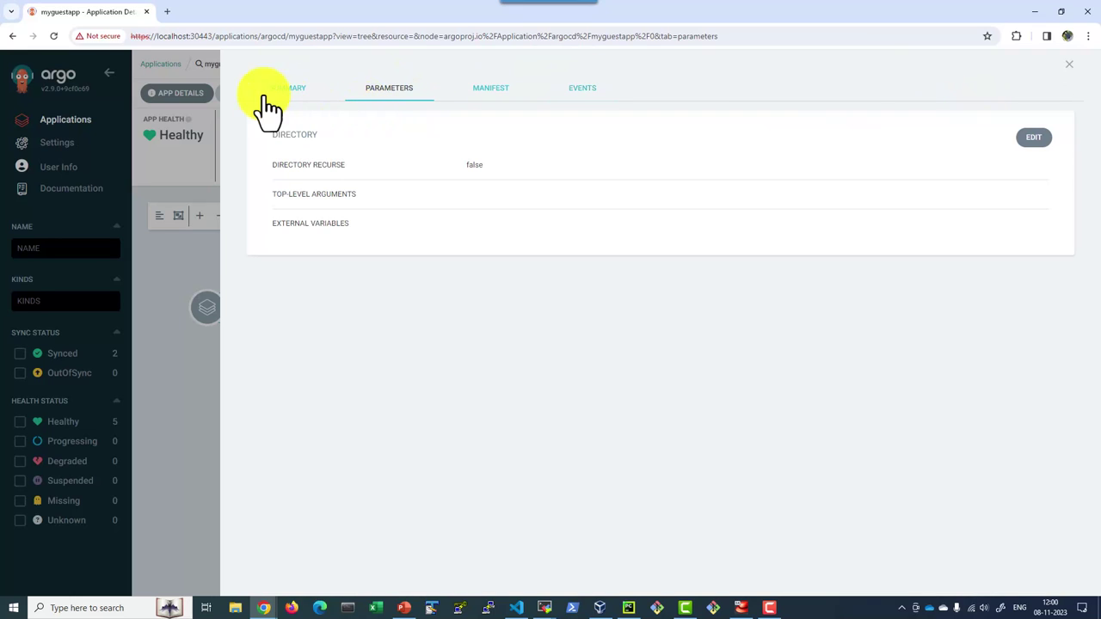
{"action": "left_click", "coordinate": [271, 91]}
{"action": "left_click", "coordinate": [1069, 65]}
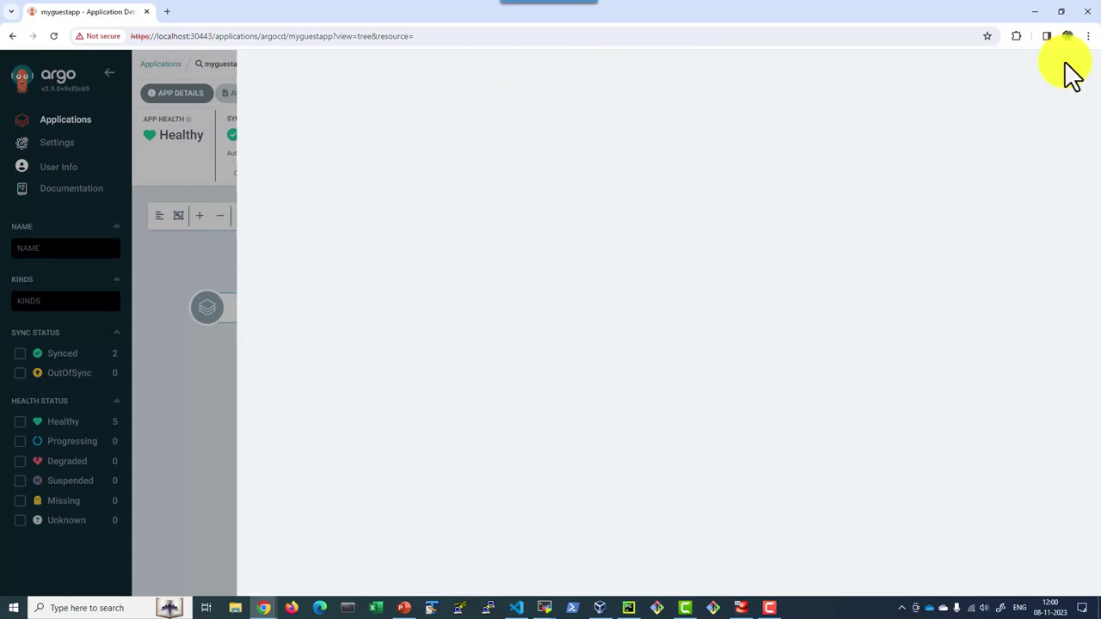
Review myguestapp's deployment history and resource tree, and return to the list of applications
{"action": "left_click", "coordinate": [482, 93]}
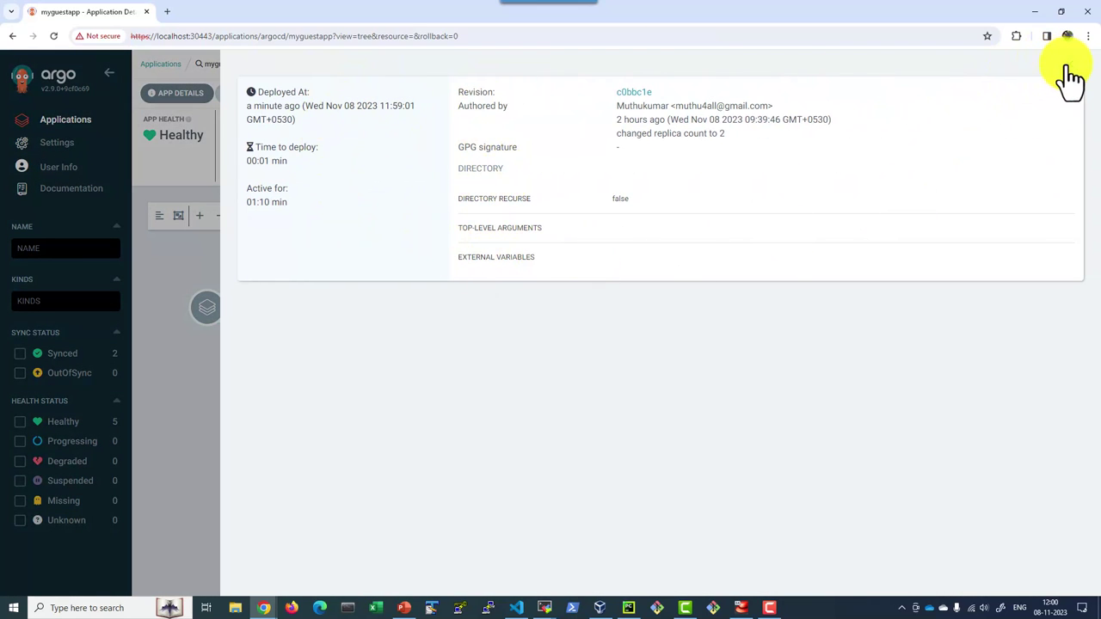
{"action": "left_click", "coordinate": [1067, 67]}
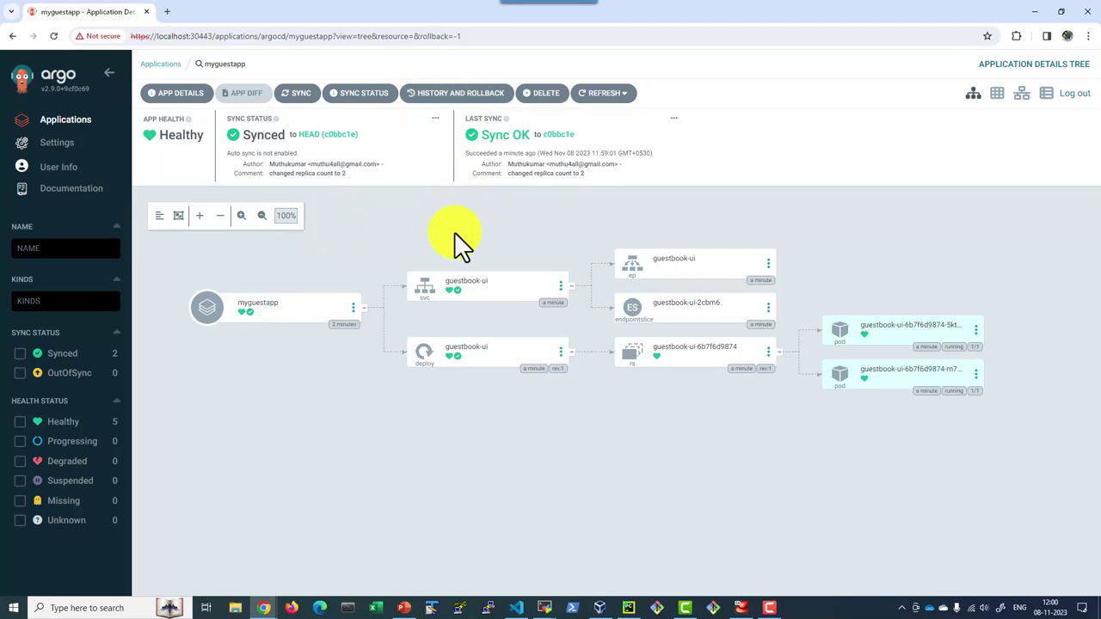
{"action": "mouse_move", "coordinate": [506, 191]}
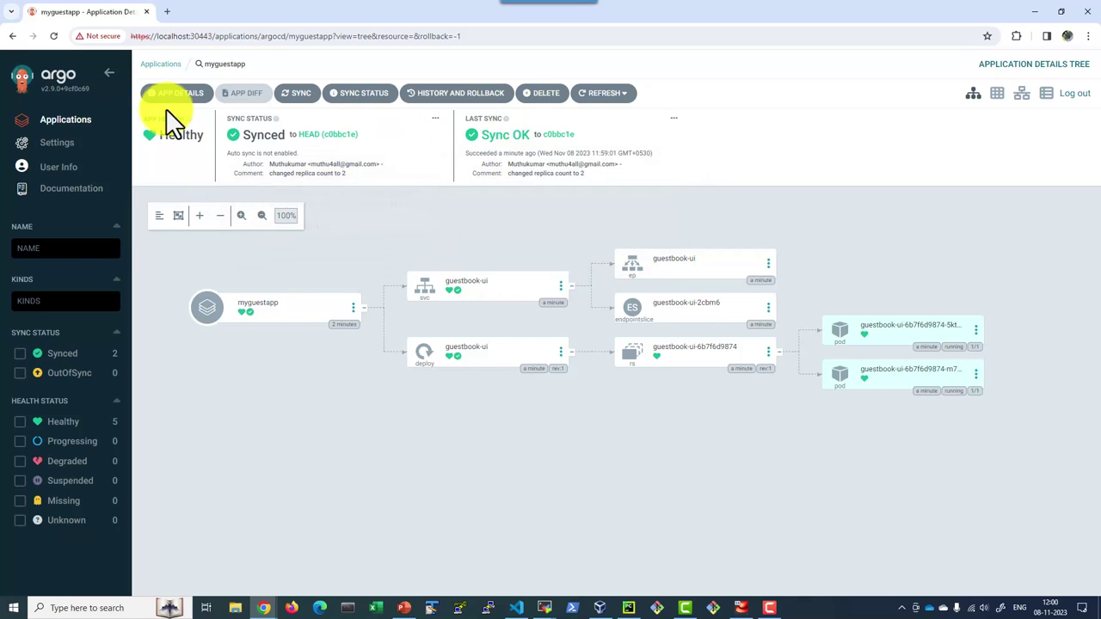
{"action": "left_click", "coordinate": [161, 63]}
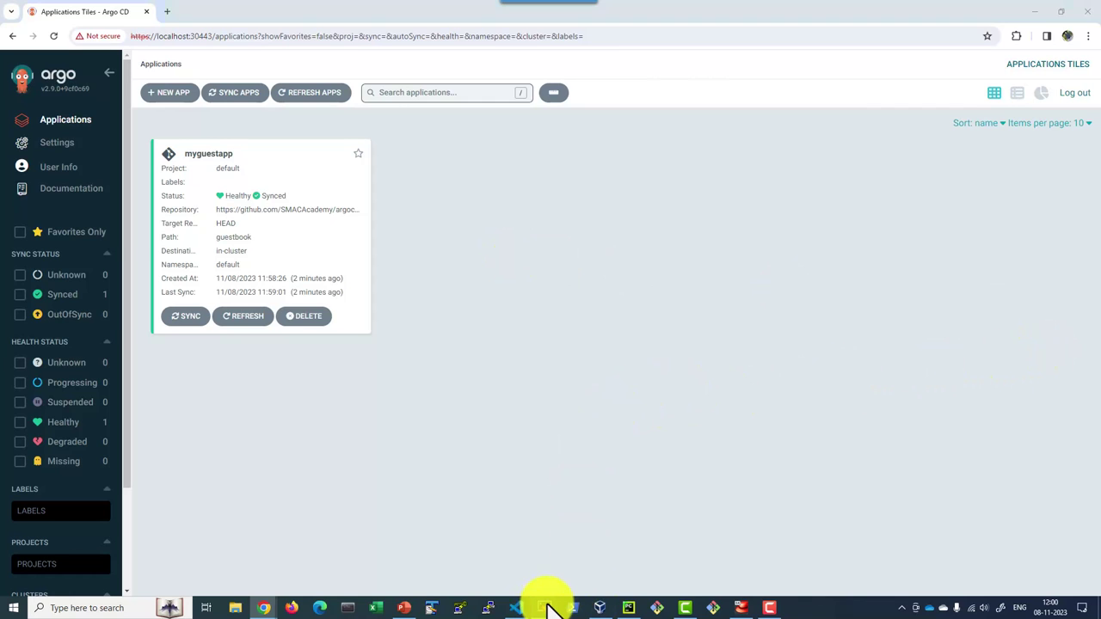
Switch to the MobaXterm terminal and retrieve the initial admin password with argocd admin initial-password -n argocd
{"action": "mouse_move", "coordinate": [545, 605]}
{"action": "left_click", "coordinate": [515, 560]}
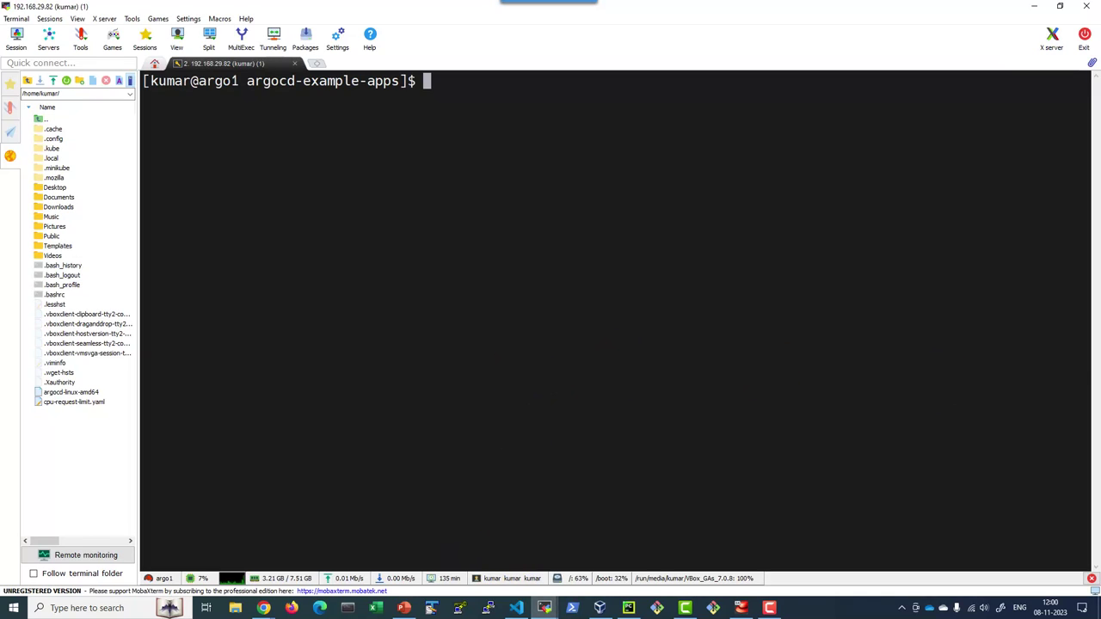
{"action": "key", "text": "alt+Tab"}
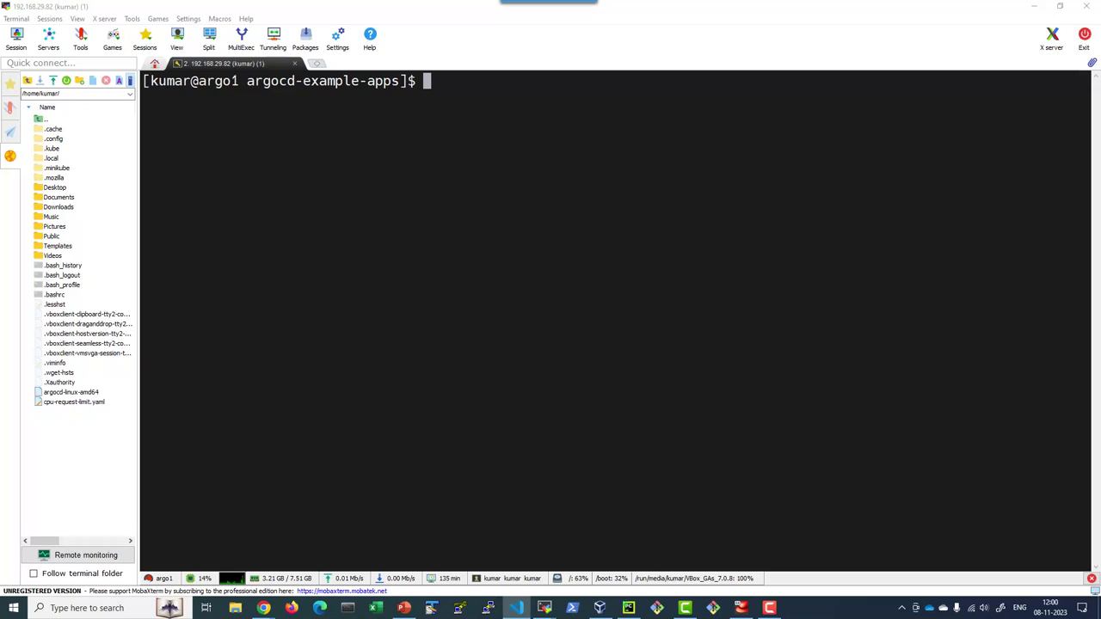
{"action": "left_click", "coordinate": [553, 364]}
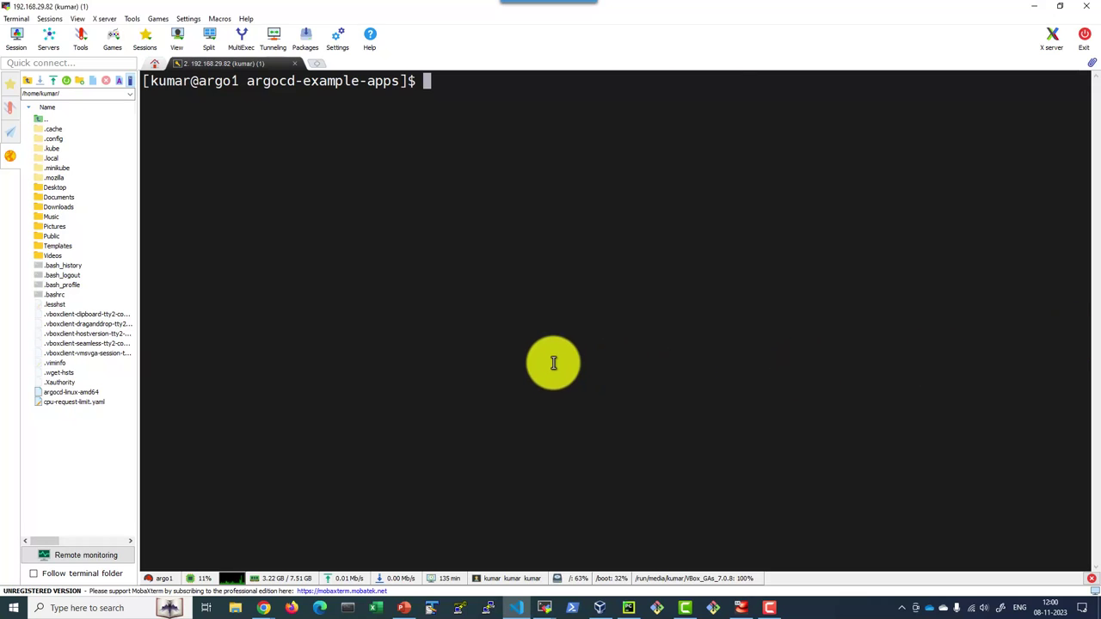
{"action": "right_click", "coordinate": [553, 364]}
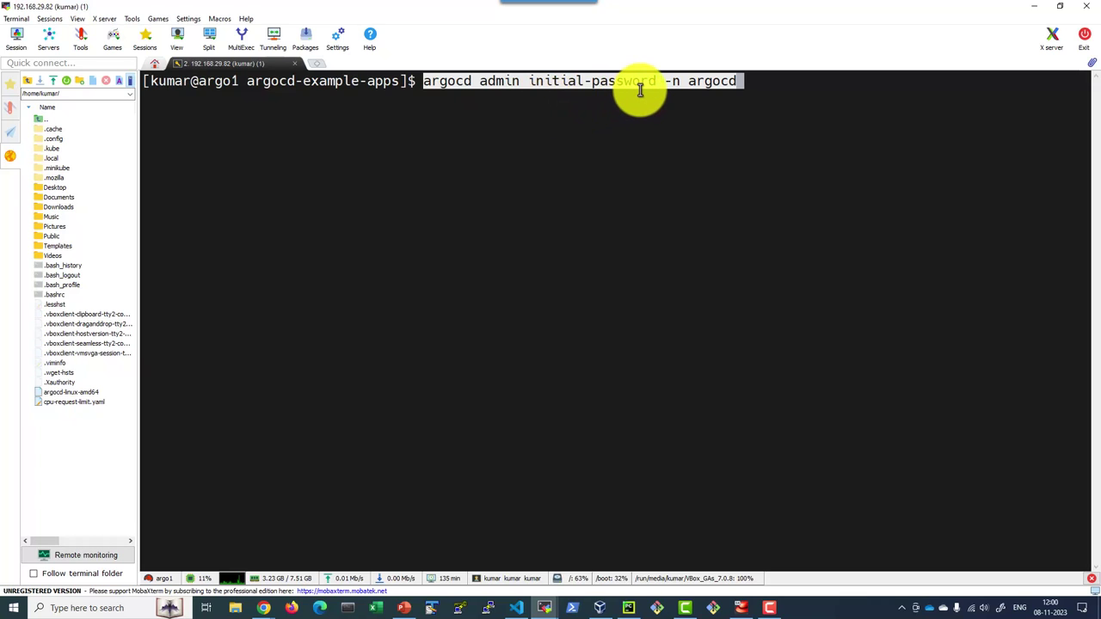
{"action": "key", "text": "Return"}
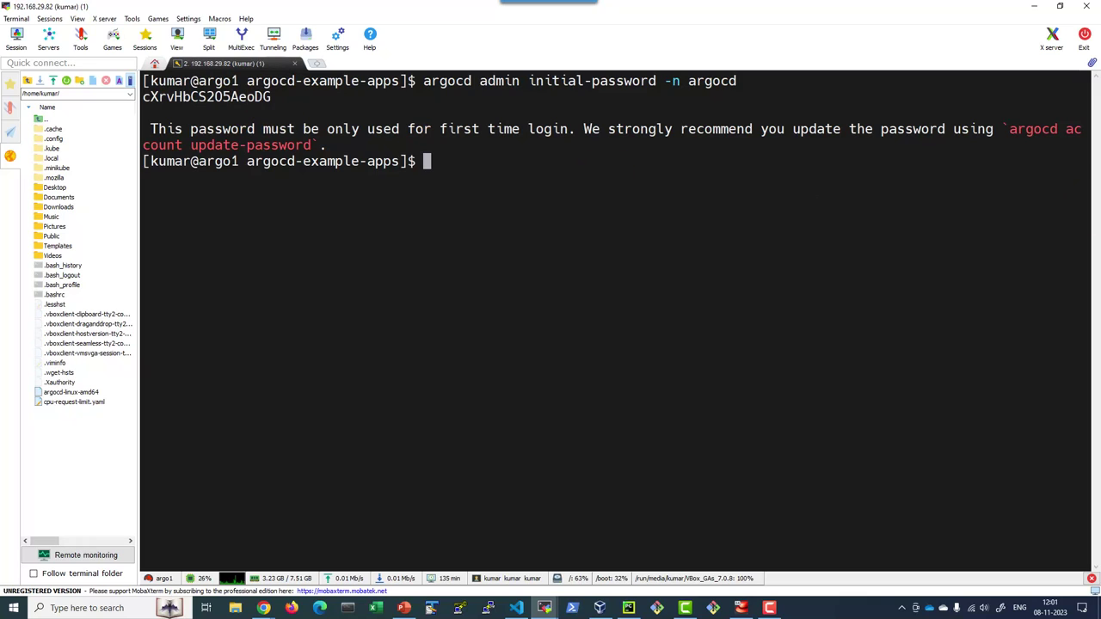
Log in to the Argo CD server at 192.168.49.2:30443 with argocd login, proceeding insecurely as admin with the retrieved account password
{"action": "key", "text": "alt+Tab"}
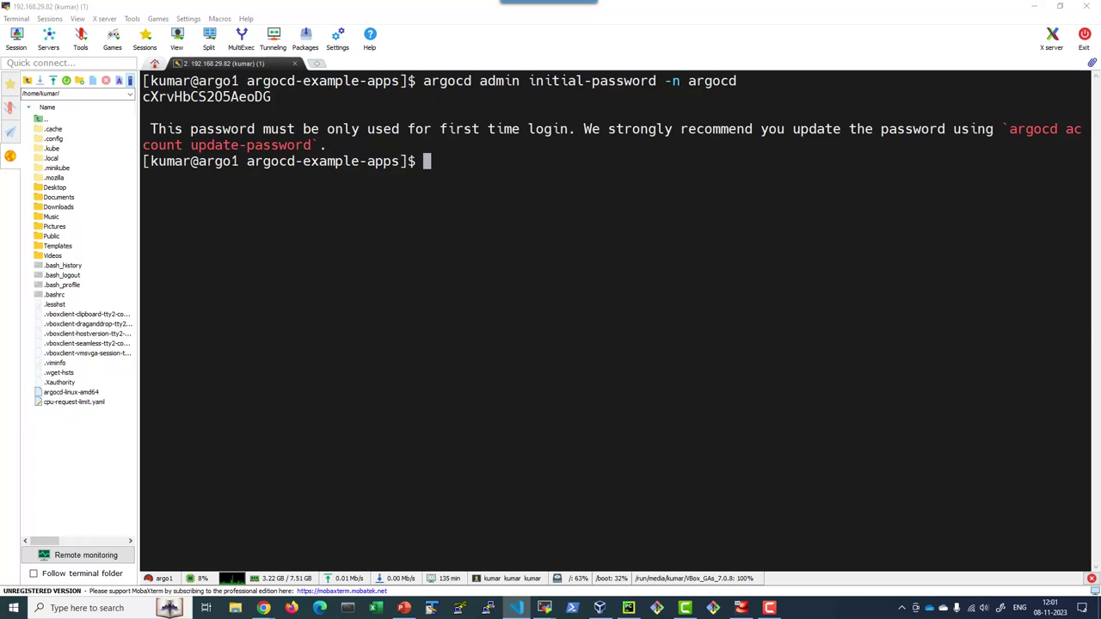
{"action": "right_click", "coordinate": [580, 307]}
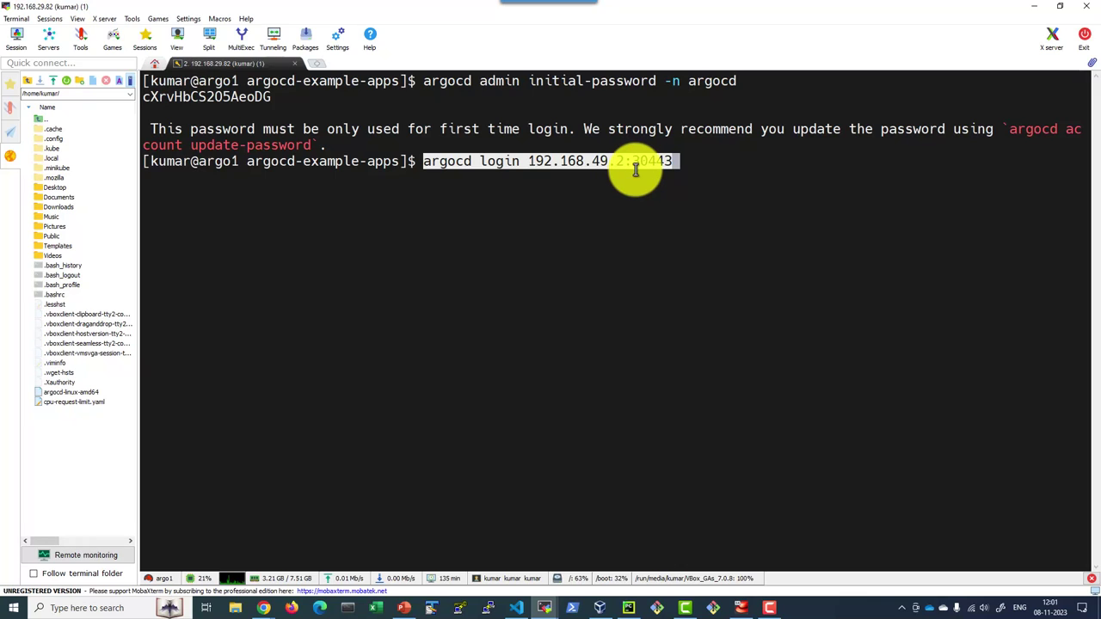
{"action": "key", "text": "Return"}
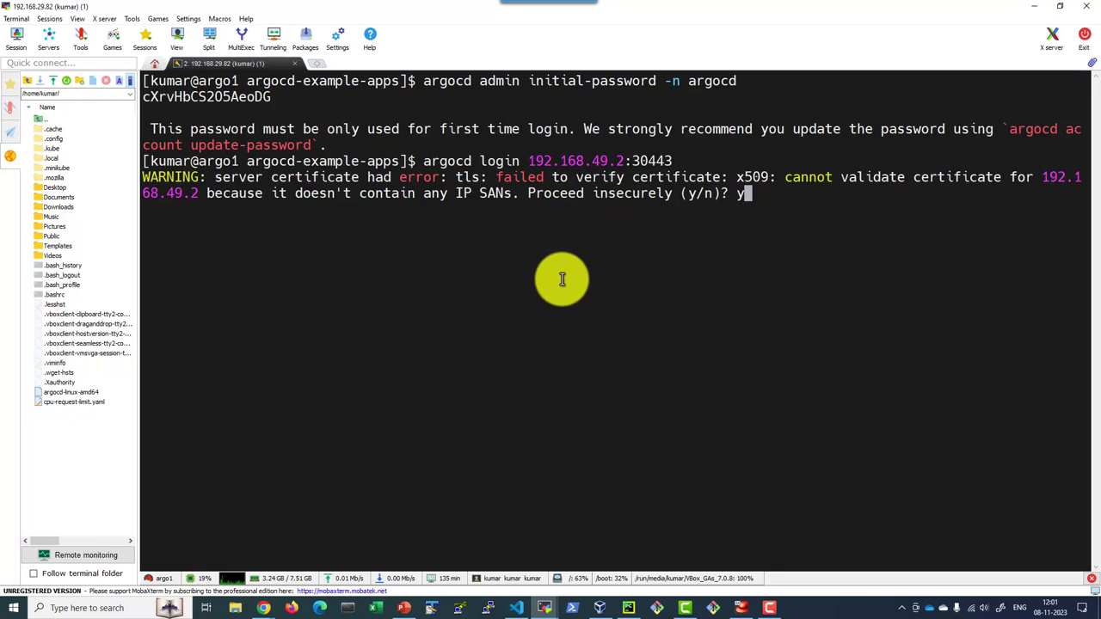
{"action": "key", "text": "Return"}
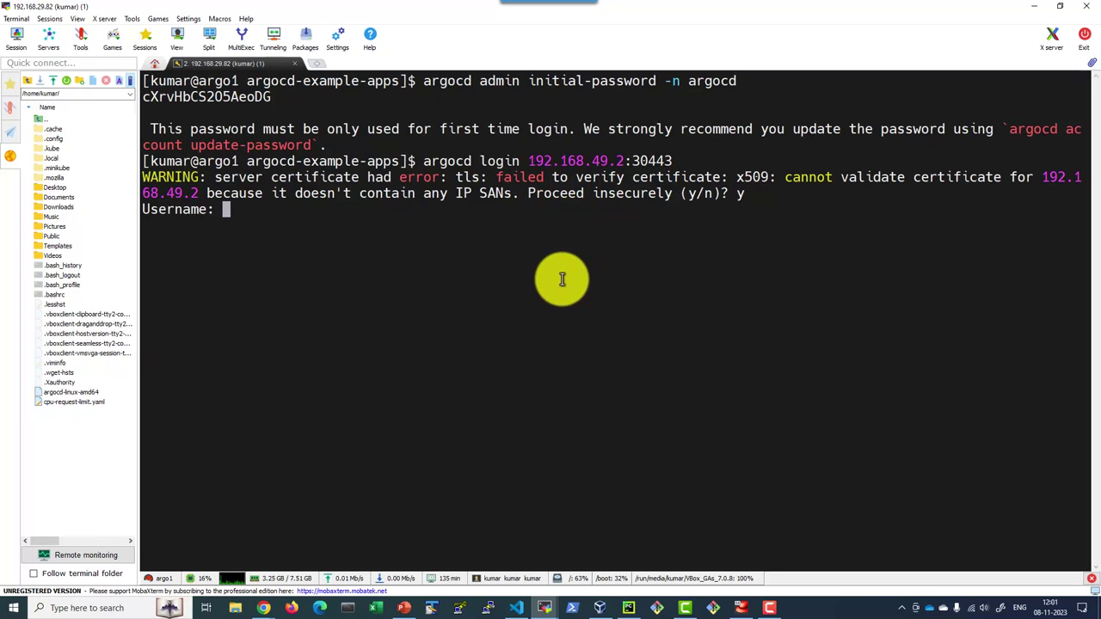
{"action": "type", "text": "admin"}
{"action": "key", "text": "Return"}
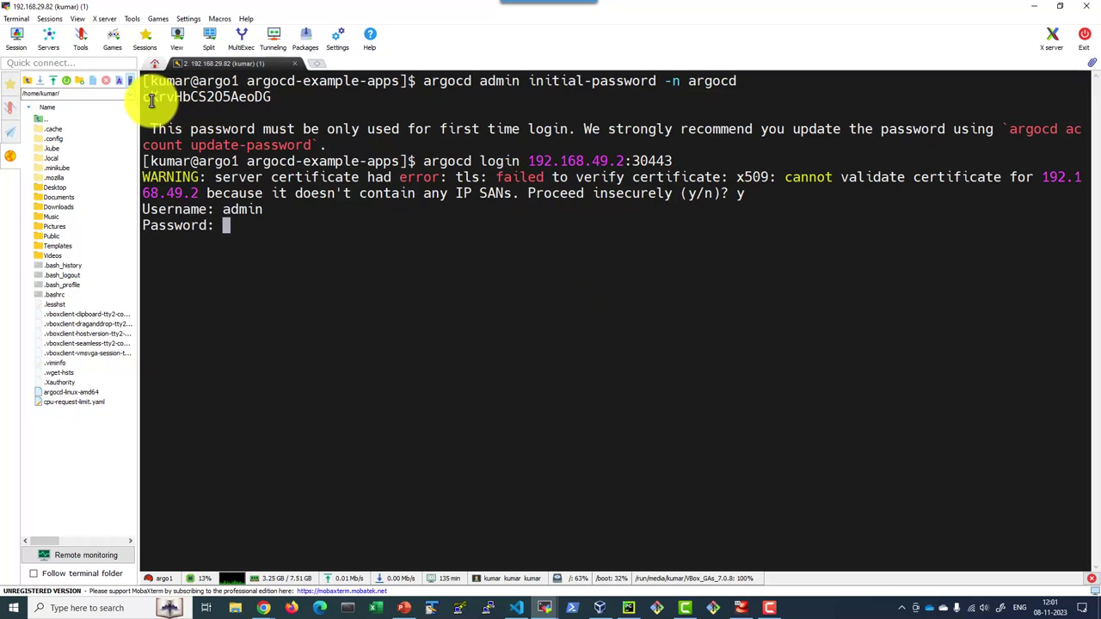
{"action": "left_click_drag", "start_coordinate": [146, 98], "coordinate": [258, 98]}
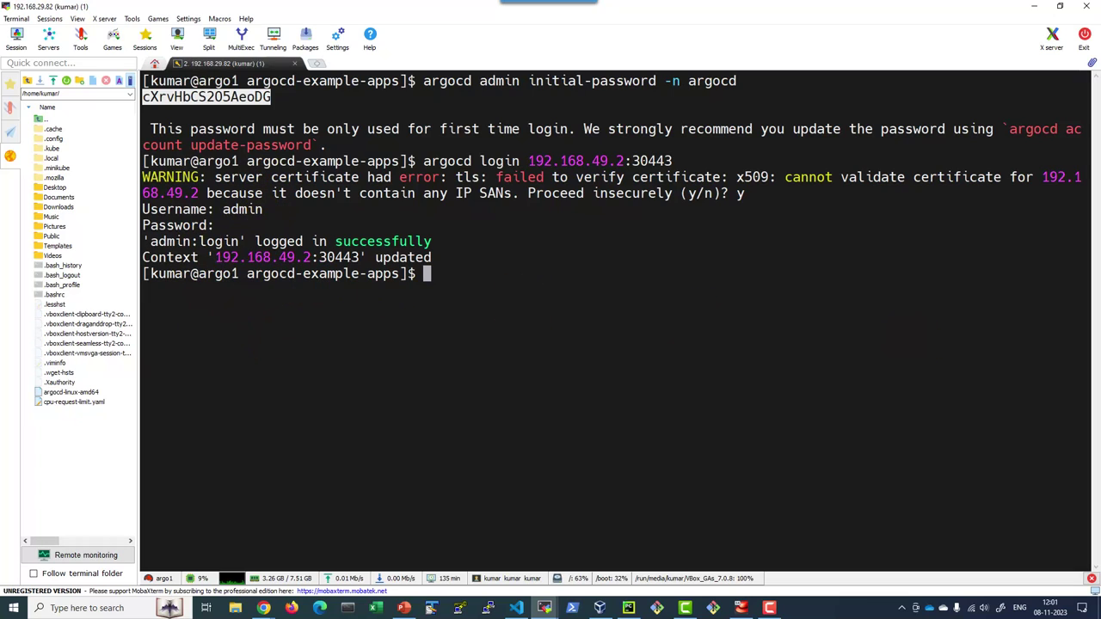
{"action": "key", "text": "alt+Tab"}
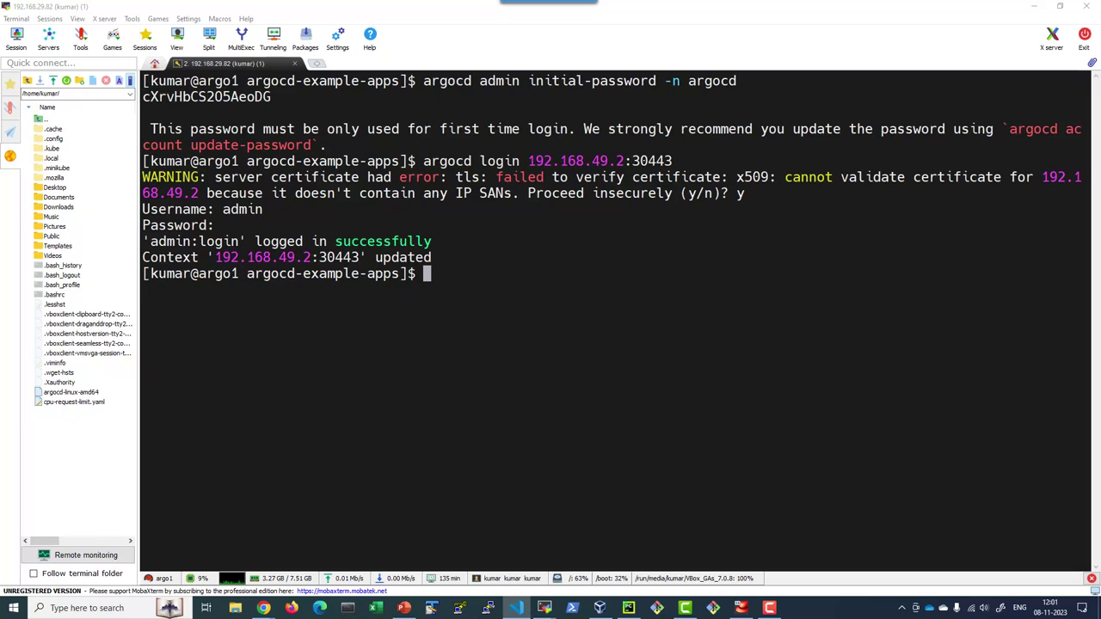
{"action": "key", "text": "alt+Tab"}
{"action": "right_click", "coordinate": [534, 391]}
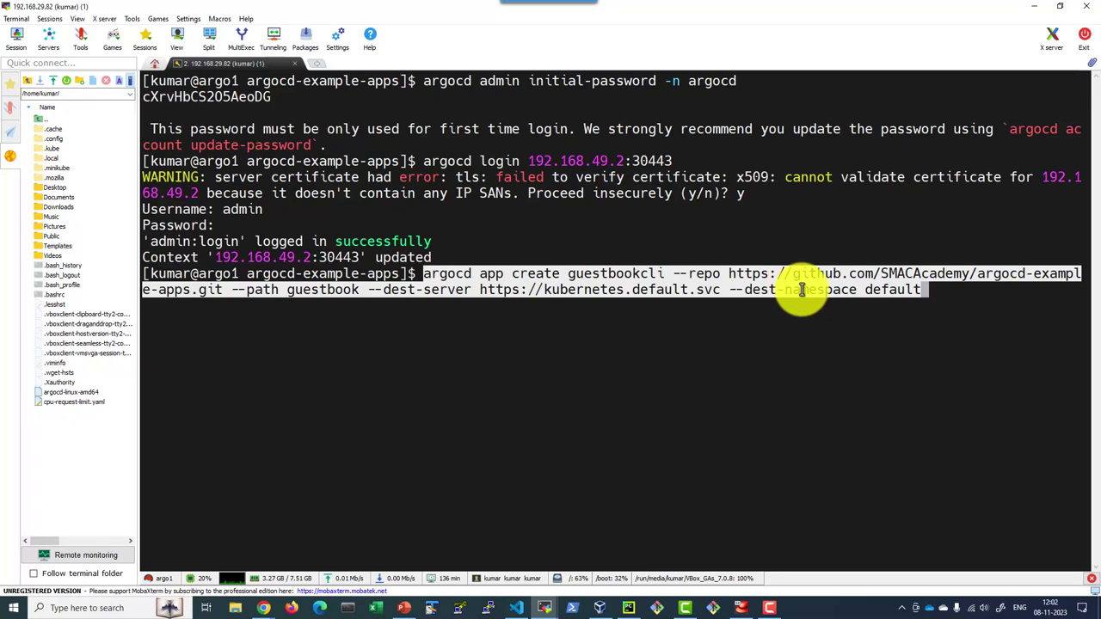
{"action": "key", "text": "Return"}
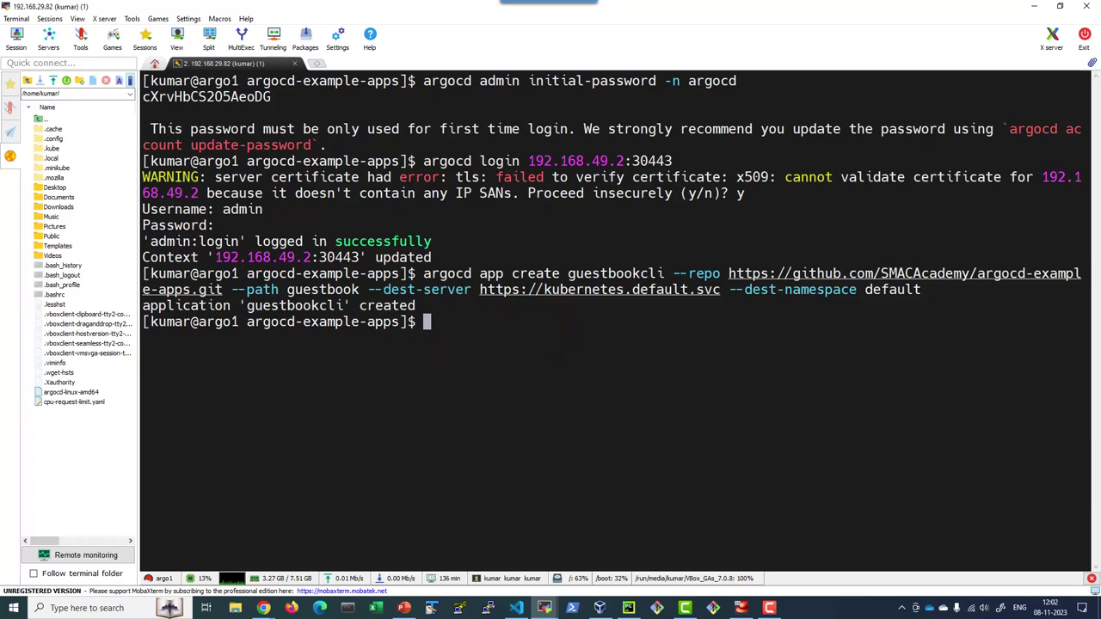
Switch to Argo CD in the browser and open the guestbookcli application's details
{"action": "key", "text": "alt+Tab"}
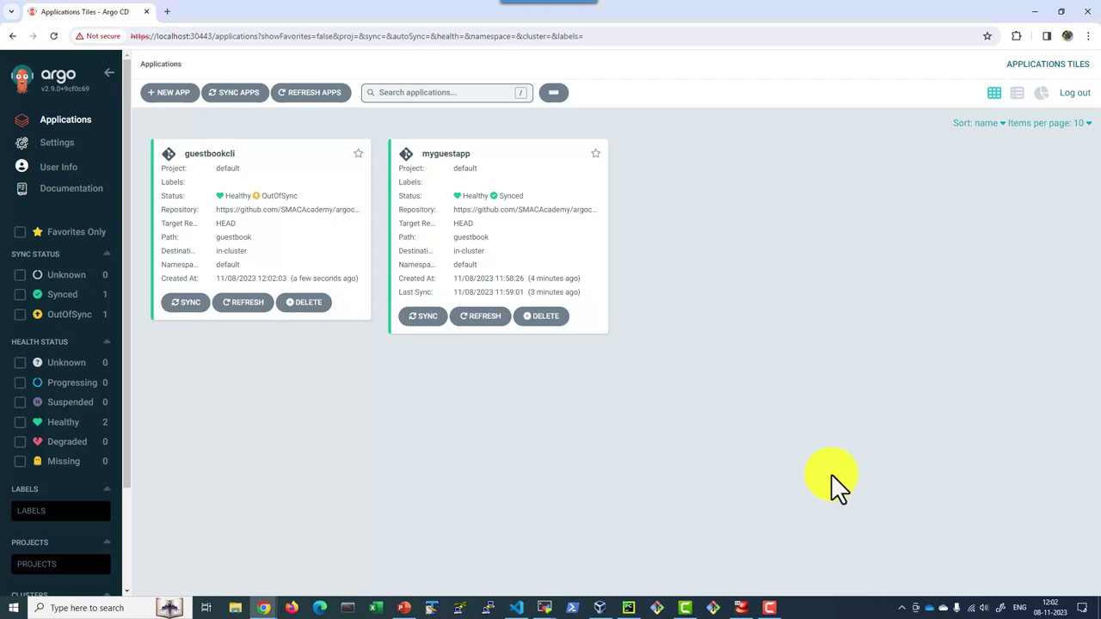
{"action": "left_click", "coordinate": [221, 232]}
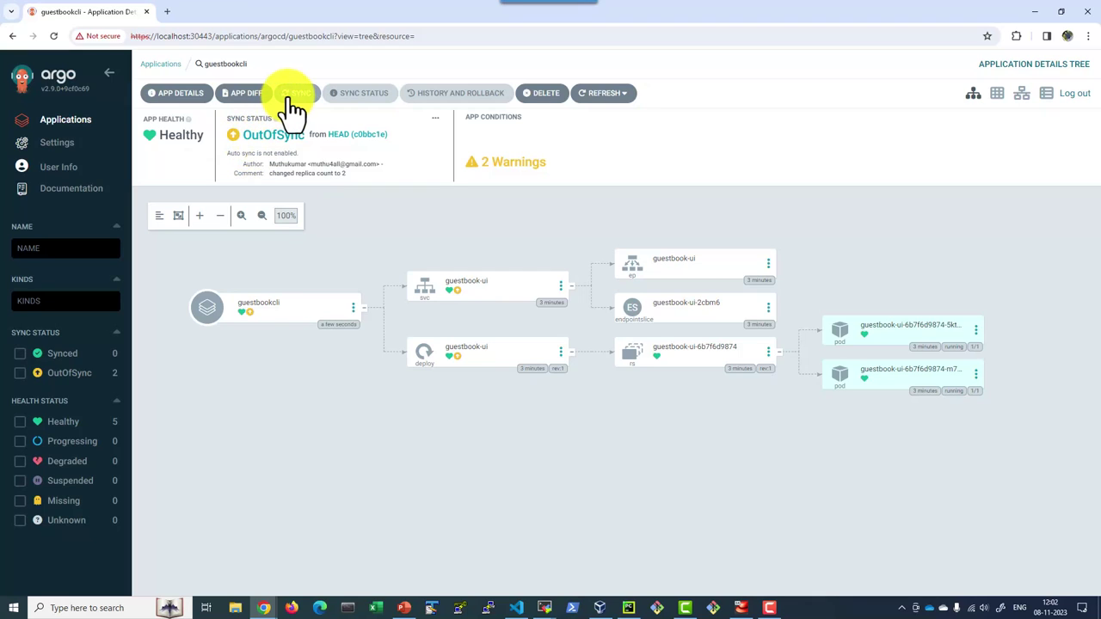
Switch to the MobaXterm terminal, run argocd app sync guestbookcli, and check the application's sync status in the browser
{"action": "key", "text": "alt+Tab"}
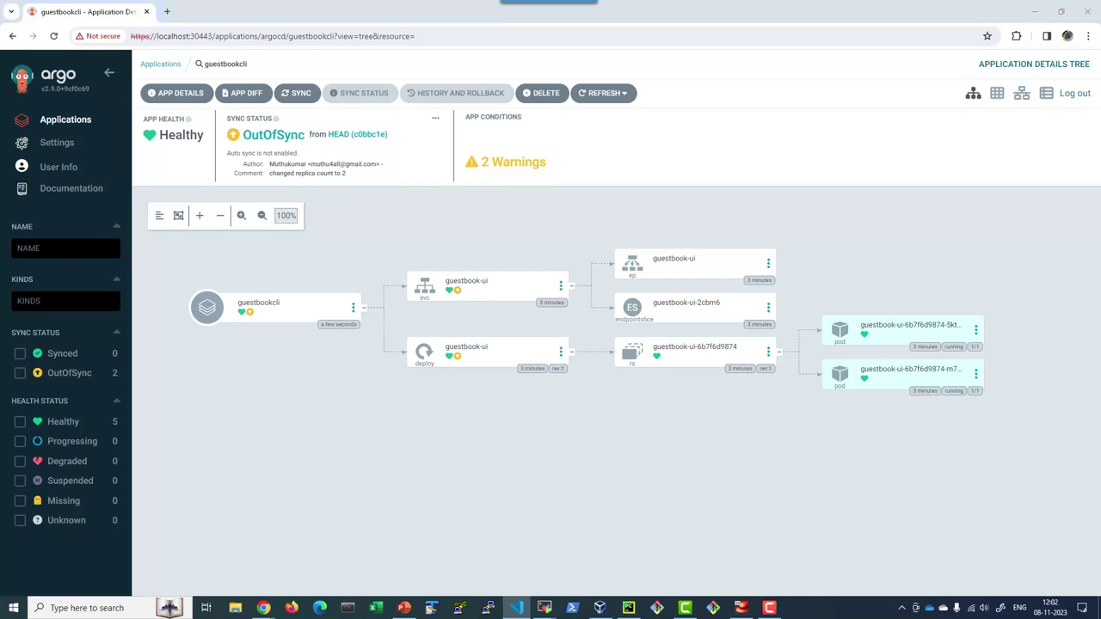
{"action": "left_click", "coordinate": [545, 608]}
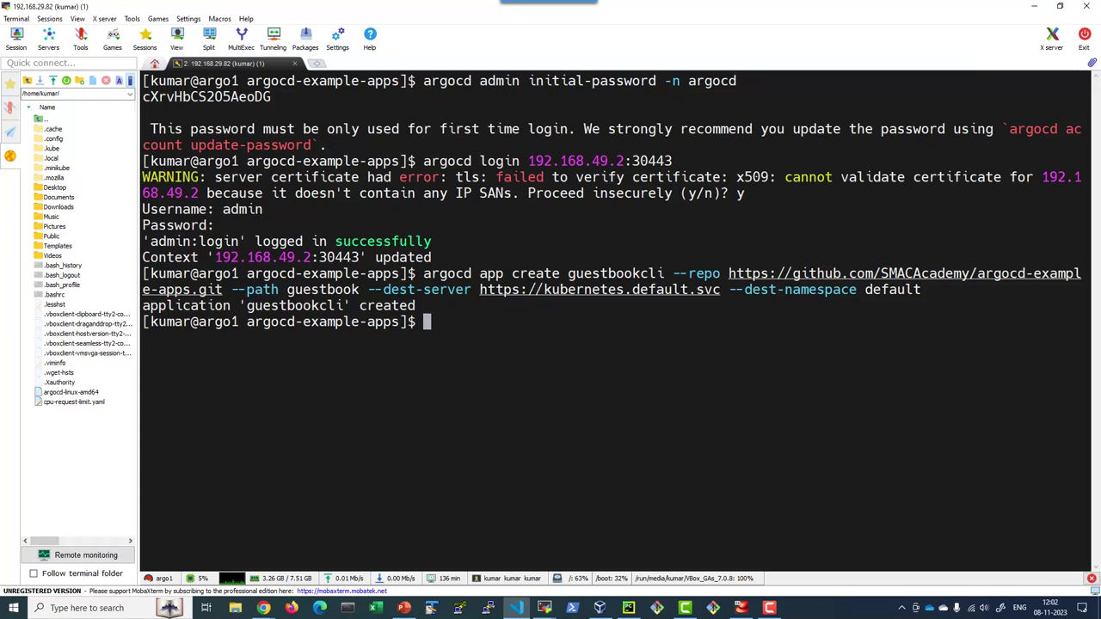
{"action": "right_click", "coordinate": [593, 483]}
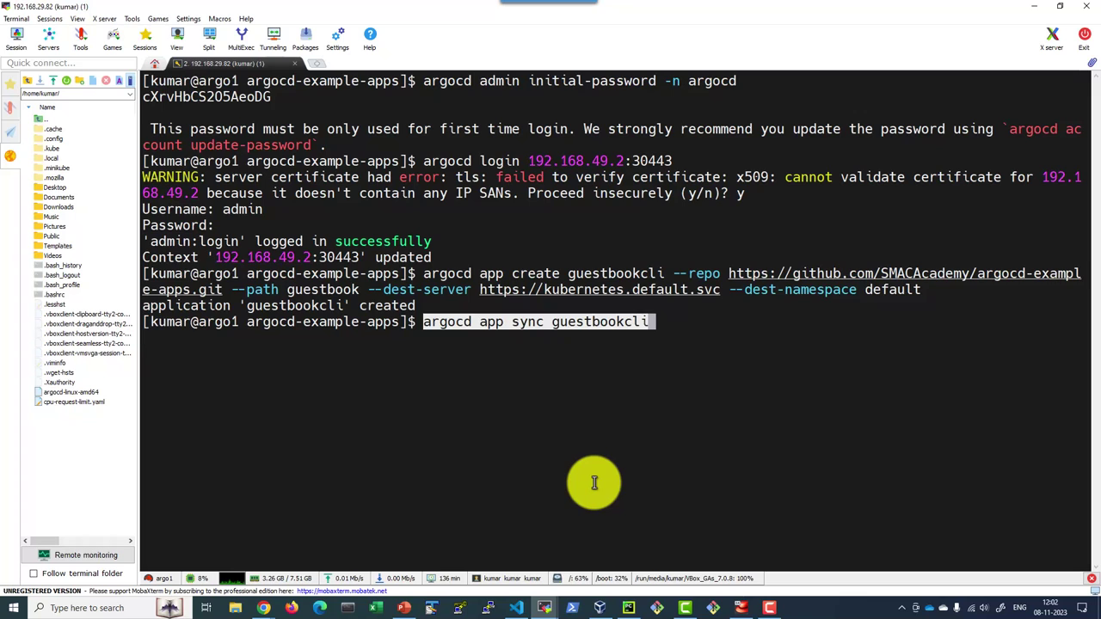
{"action": "key", "text": "Return"}
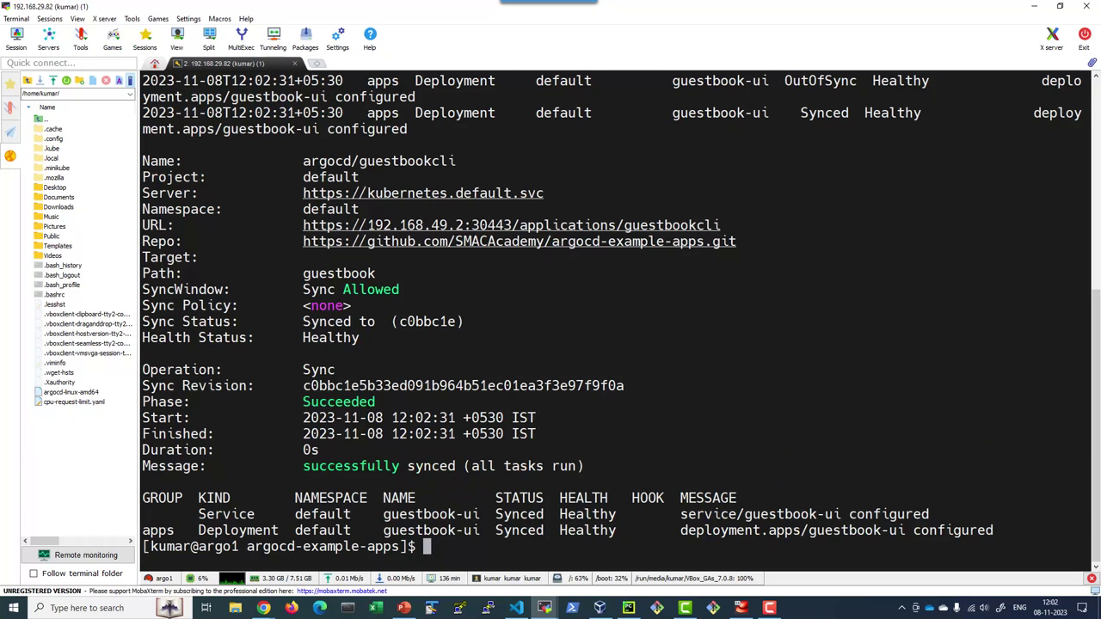
{"action": "key", "text": "alt+Tab"}
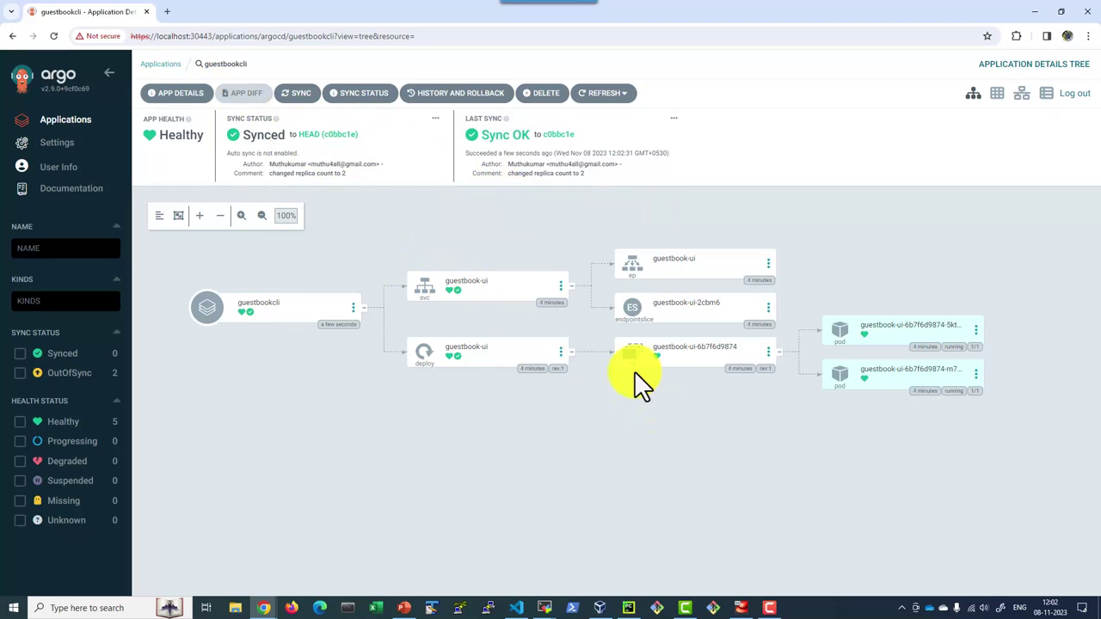
Return to the MobaXterm terminal, clear it, and delete the application and all its resources with argocd app delete guestbookcli
{"action": "key", "text": "alt+Tab"}
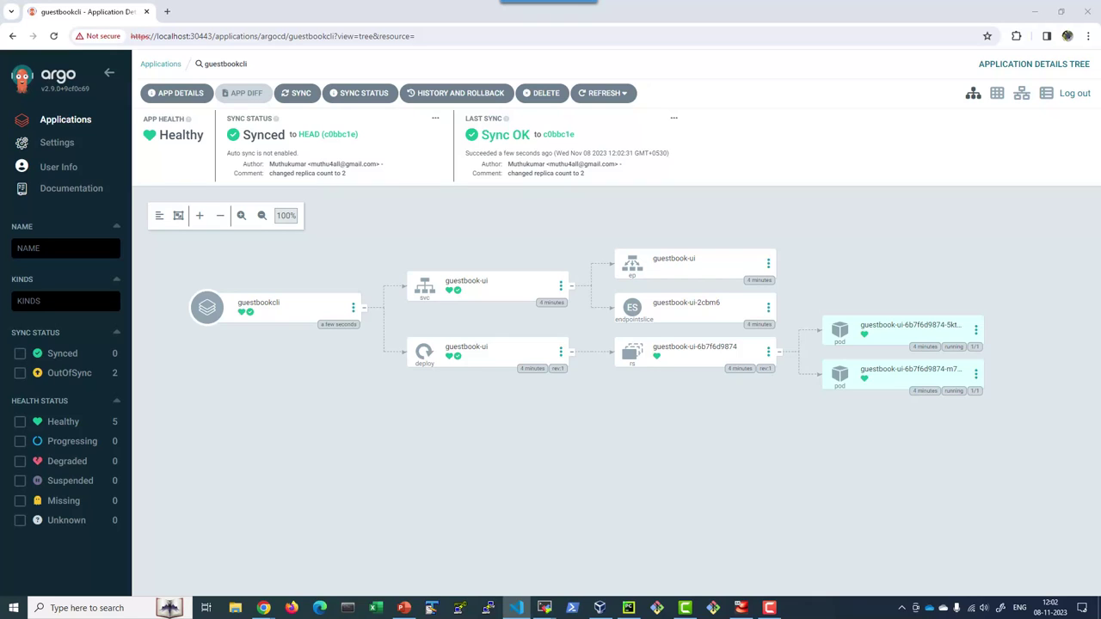
{"action": "key", "text": "alt+Tab"}
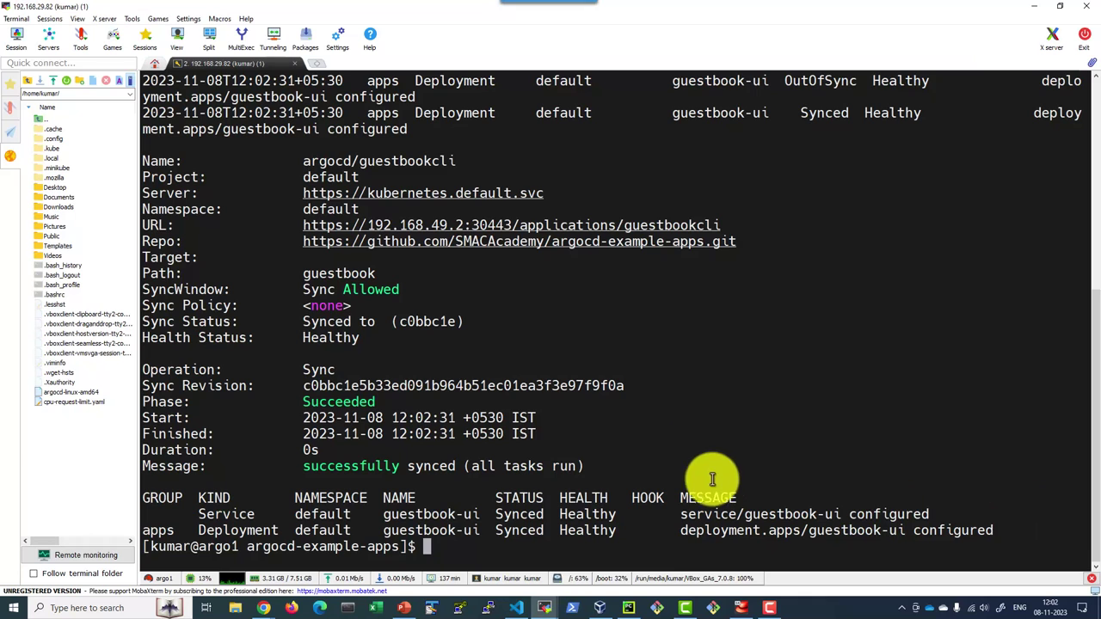
{"action": "type", "text": "clear"}
{"action": "key", "text": "Return"}
{"action": "right_click", "coordinate": [682, 405]}
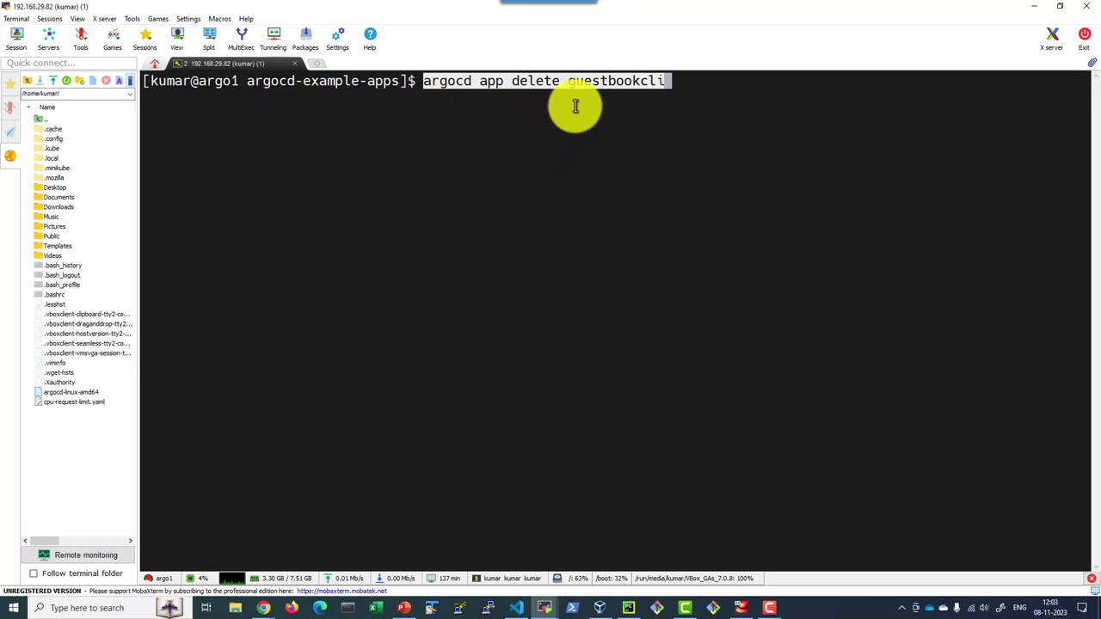
{"action": "key", "text": "Return"}
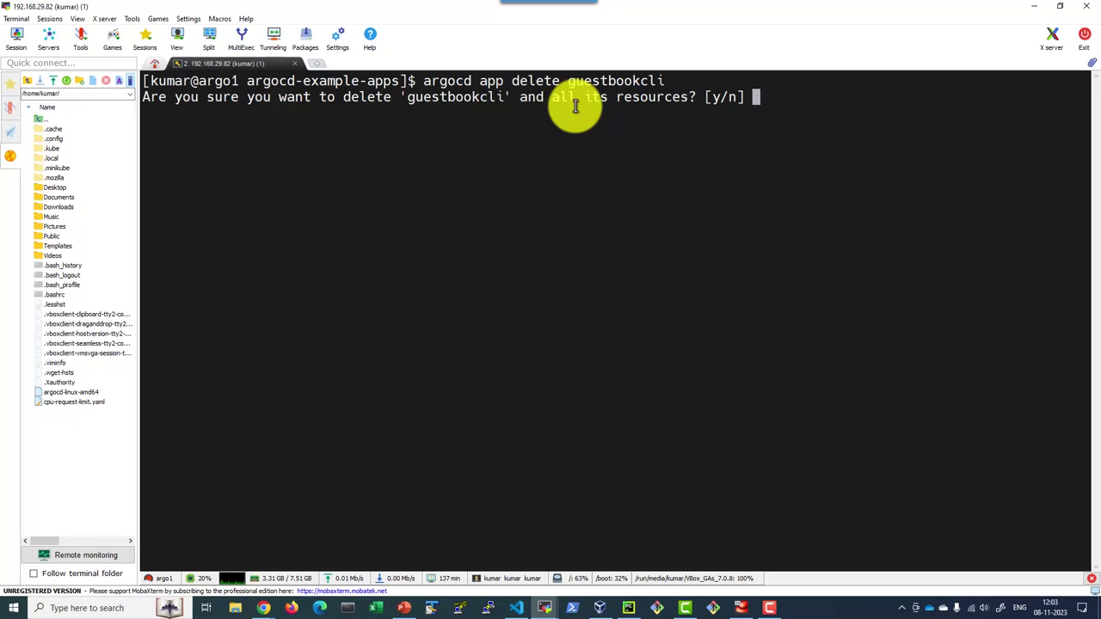
{"action": "type", "text": "y"}
{"action": "key", "text": "Return"}
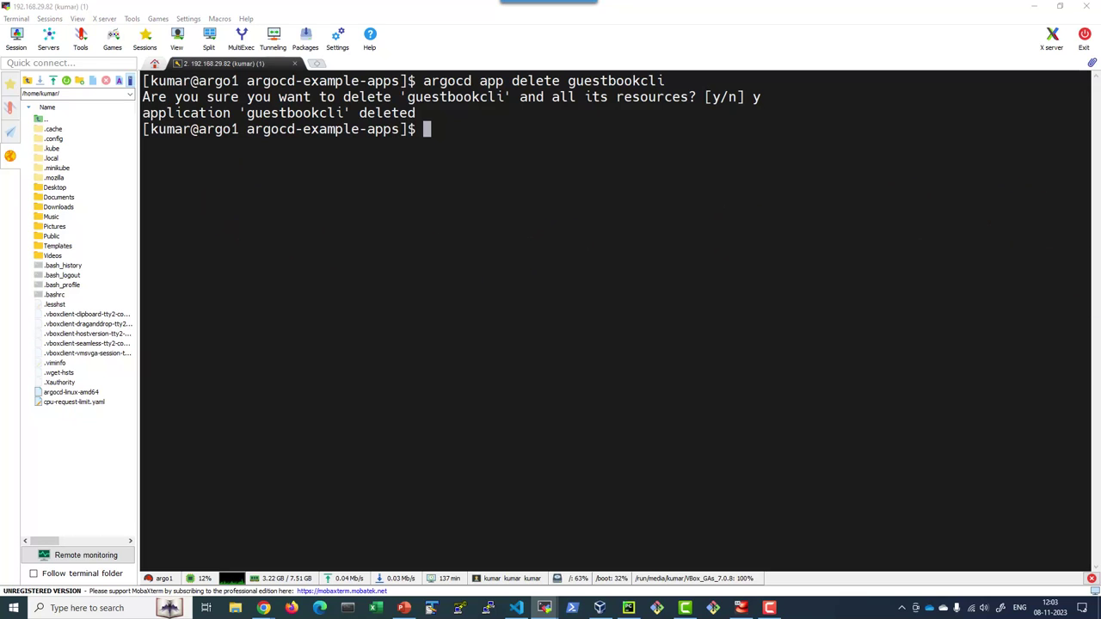
Switch to Argo CD in the browser, synchronize myguestapp's service and deployment with Prune enabled, and review the sync operation's details
{"action": "key", "text": "alt+Tab"}
{"action": "left_click", "coordinate": [162, 66]}
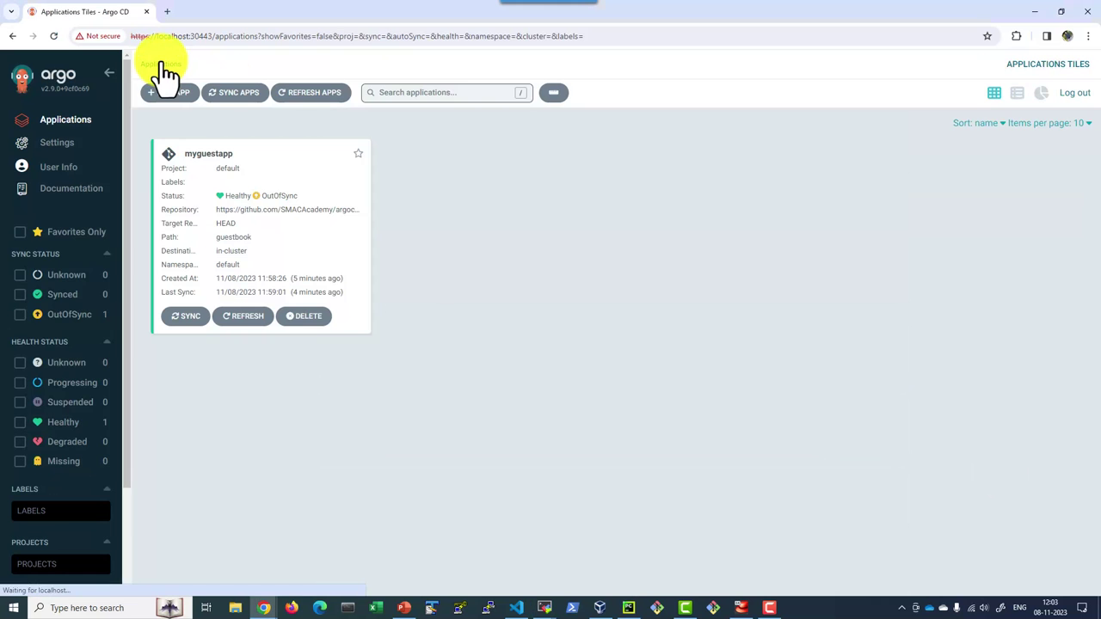
{"action": "left_click", "coordinate": [201, 241]}
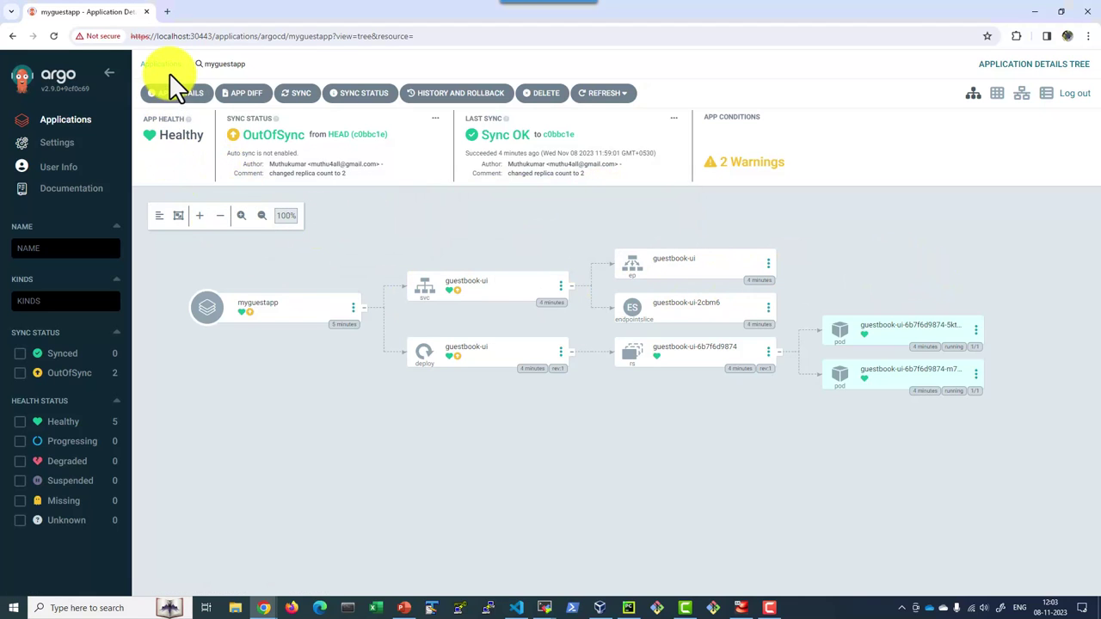
{"action": "left_click", "coordinate": [298, 95]}
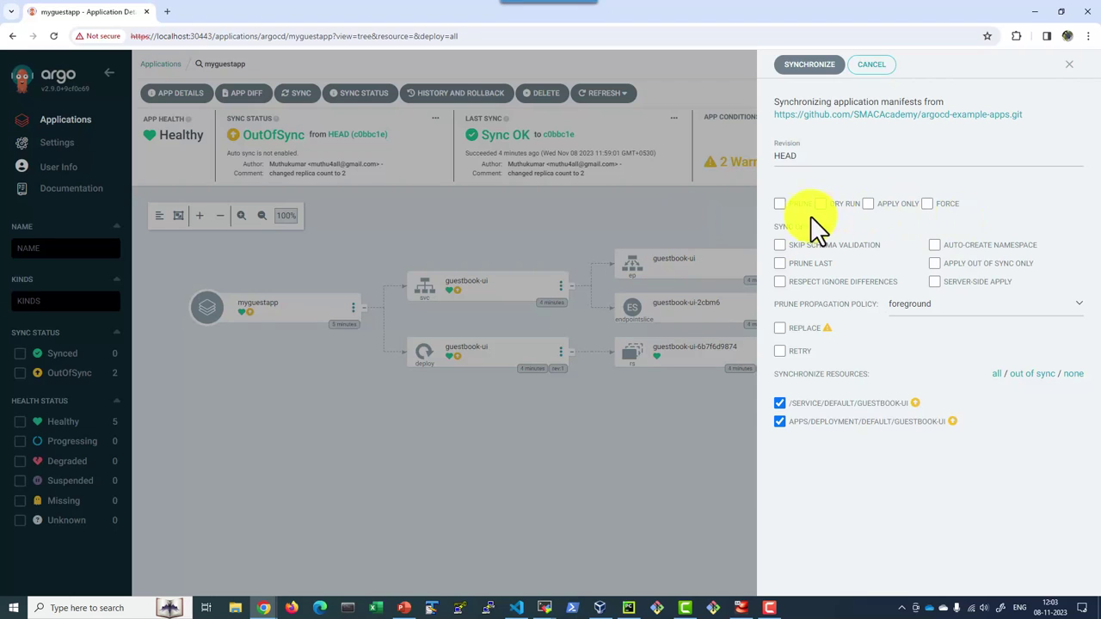
{"action": "left_click", "coordinate": [779, 204]}
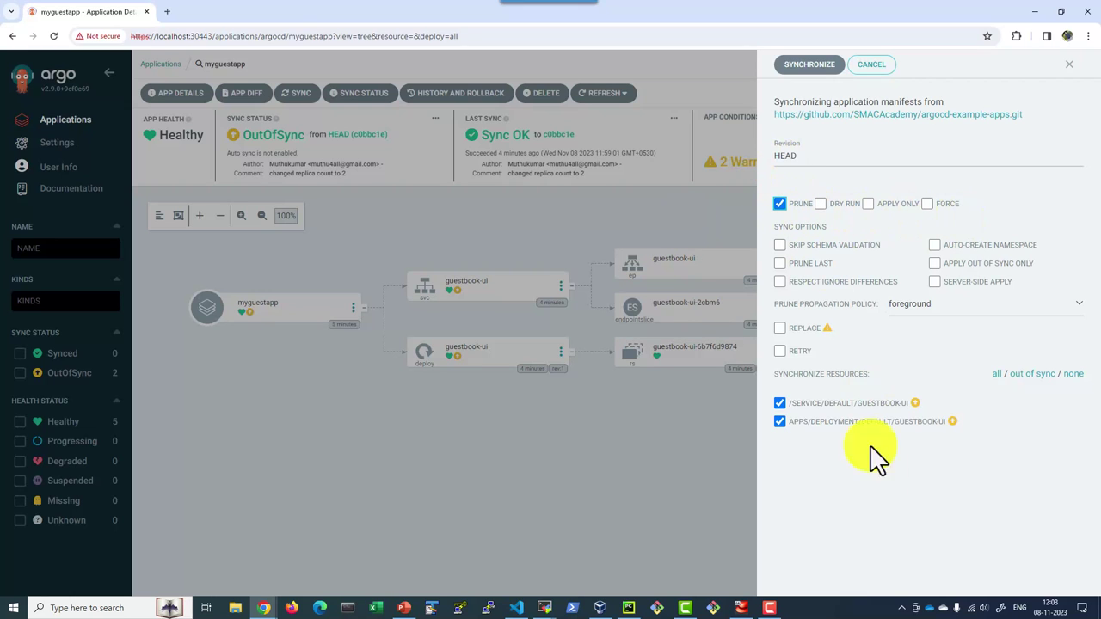
{"action": "left_click", "coordinate": [812, 67]}
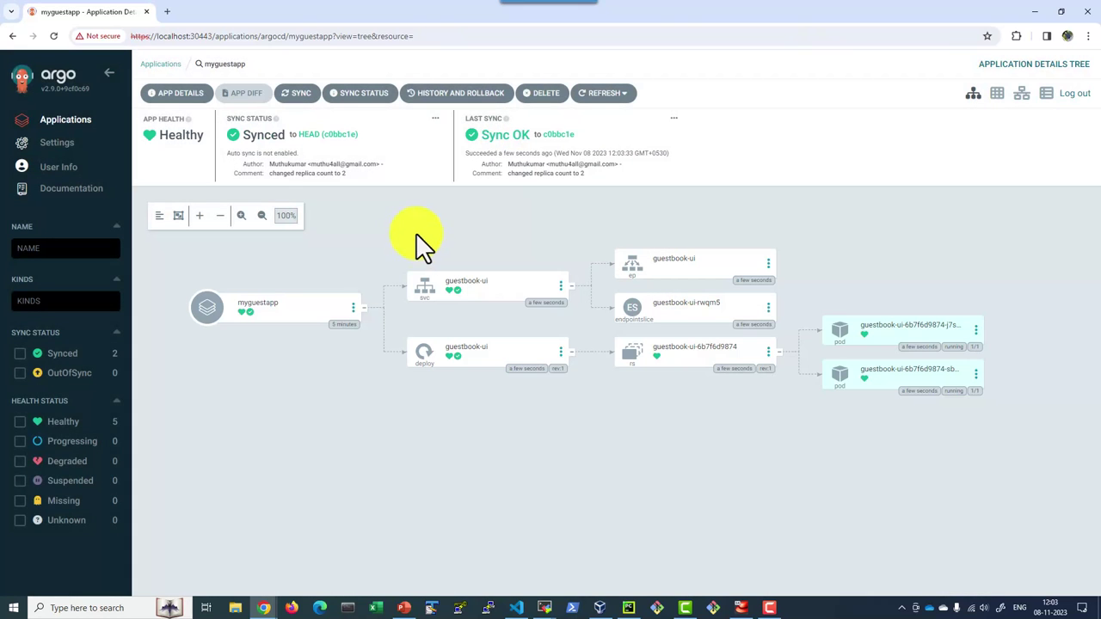
{"action": "left_click", "coordinate": [364, 95]}
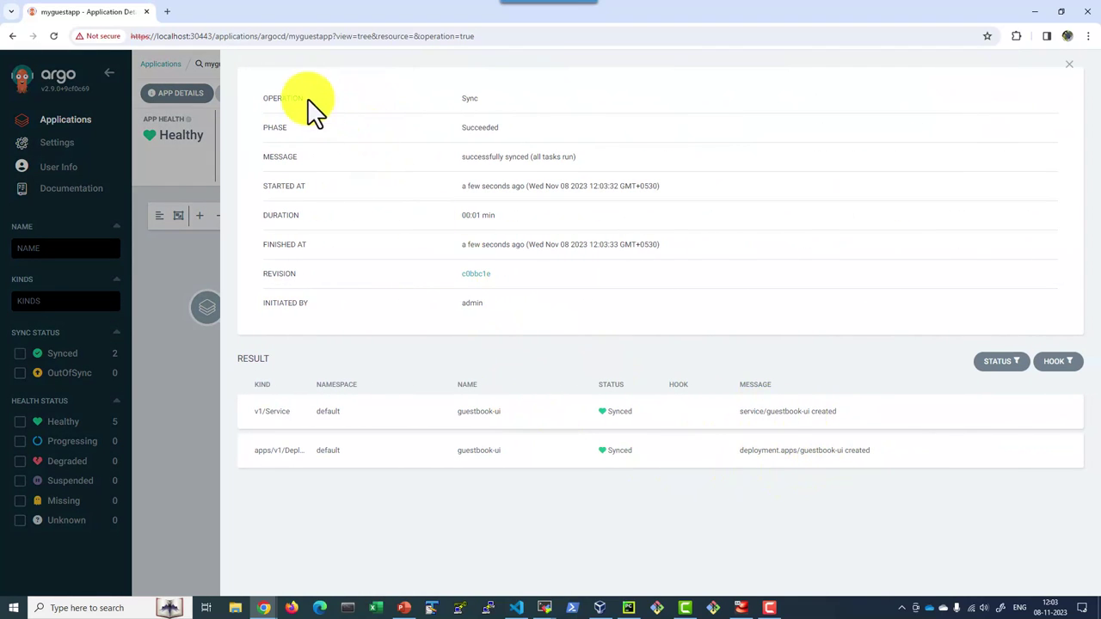
{"action": "left_click", "coordinate": [1069, 64]}
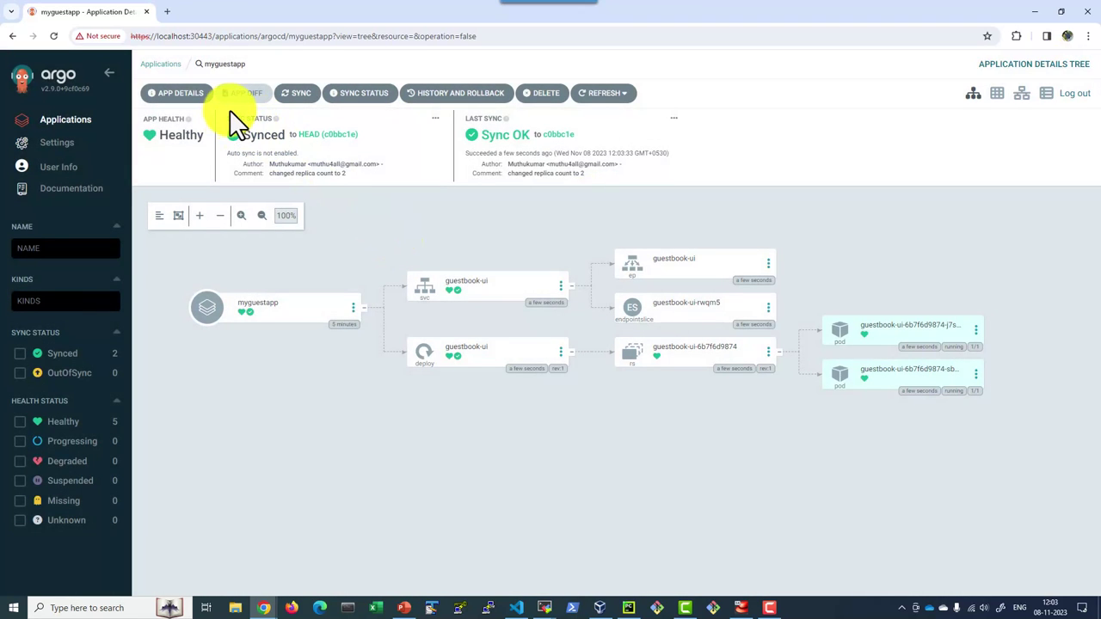
Delete the application myguestapp with the Foreground propagation policy, entering myguestapp as confirmation
{"action": "left_click", "coordinate": [544, 94]}
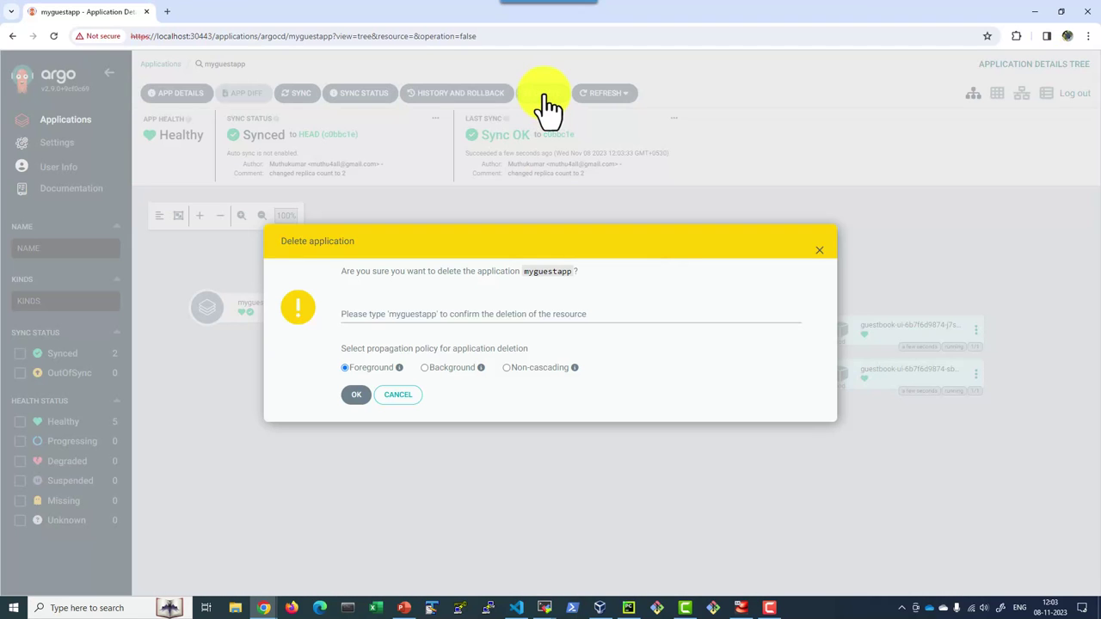
{"action": "left_click", "coordinate": [429, 313]}
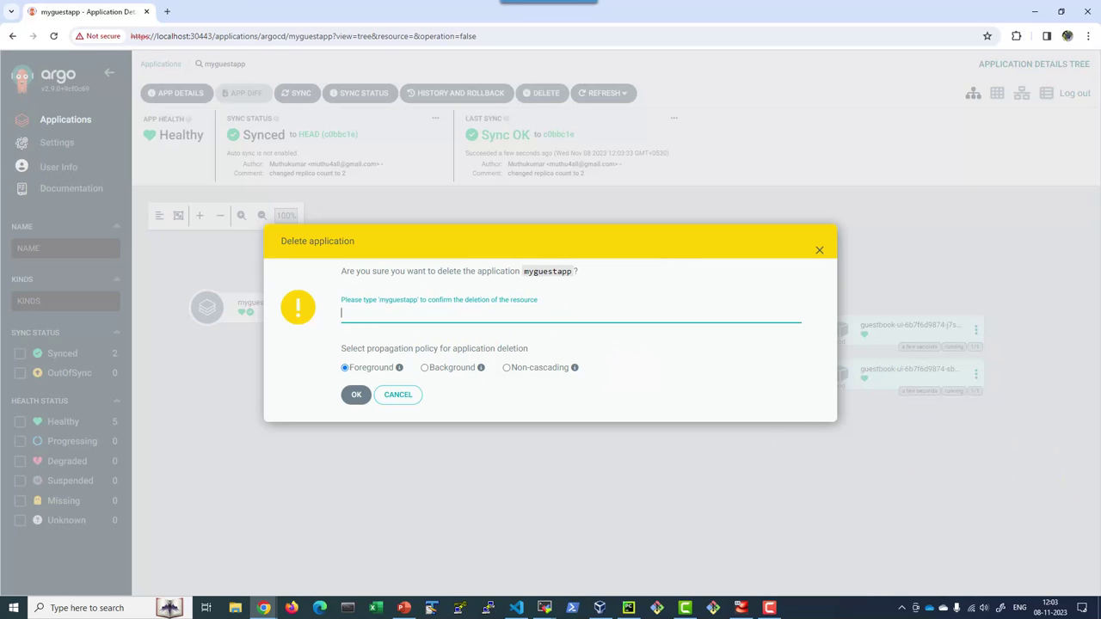
{"action": "type", "text": "myguestapp"}
{"action": "left_click", "coordinate": [357, 396]}
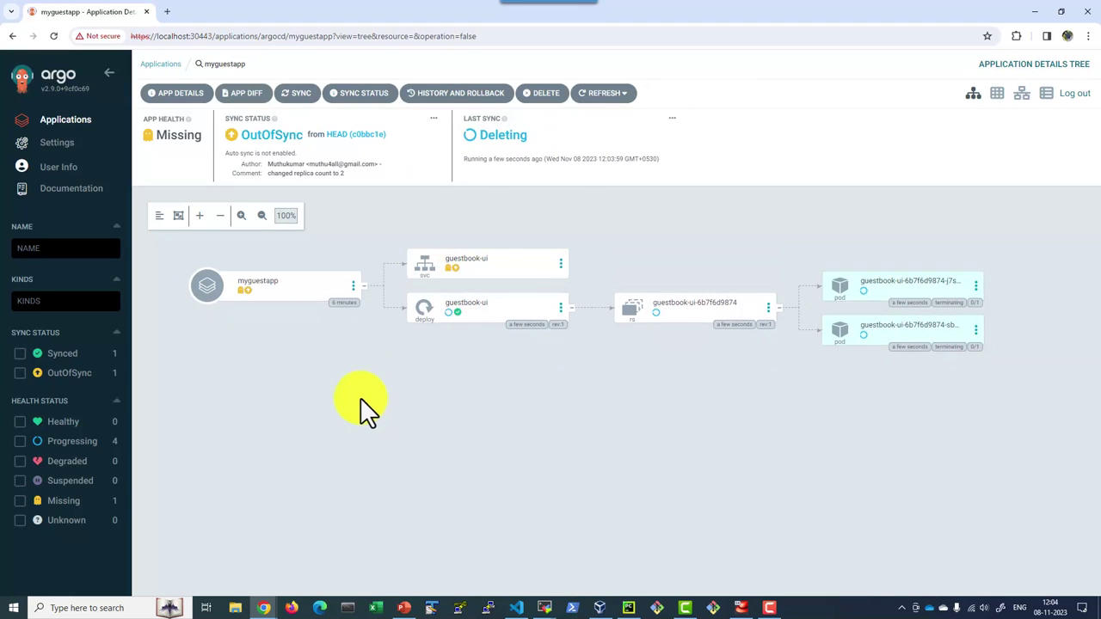